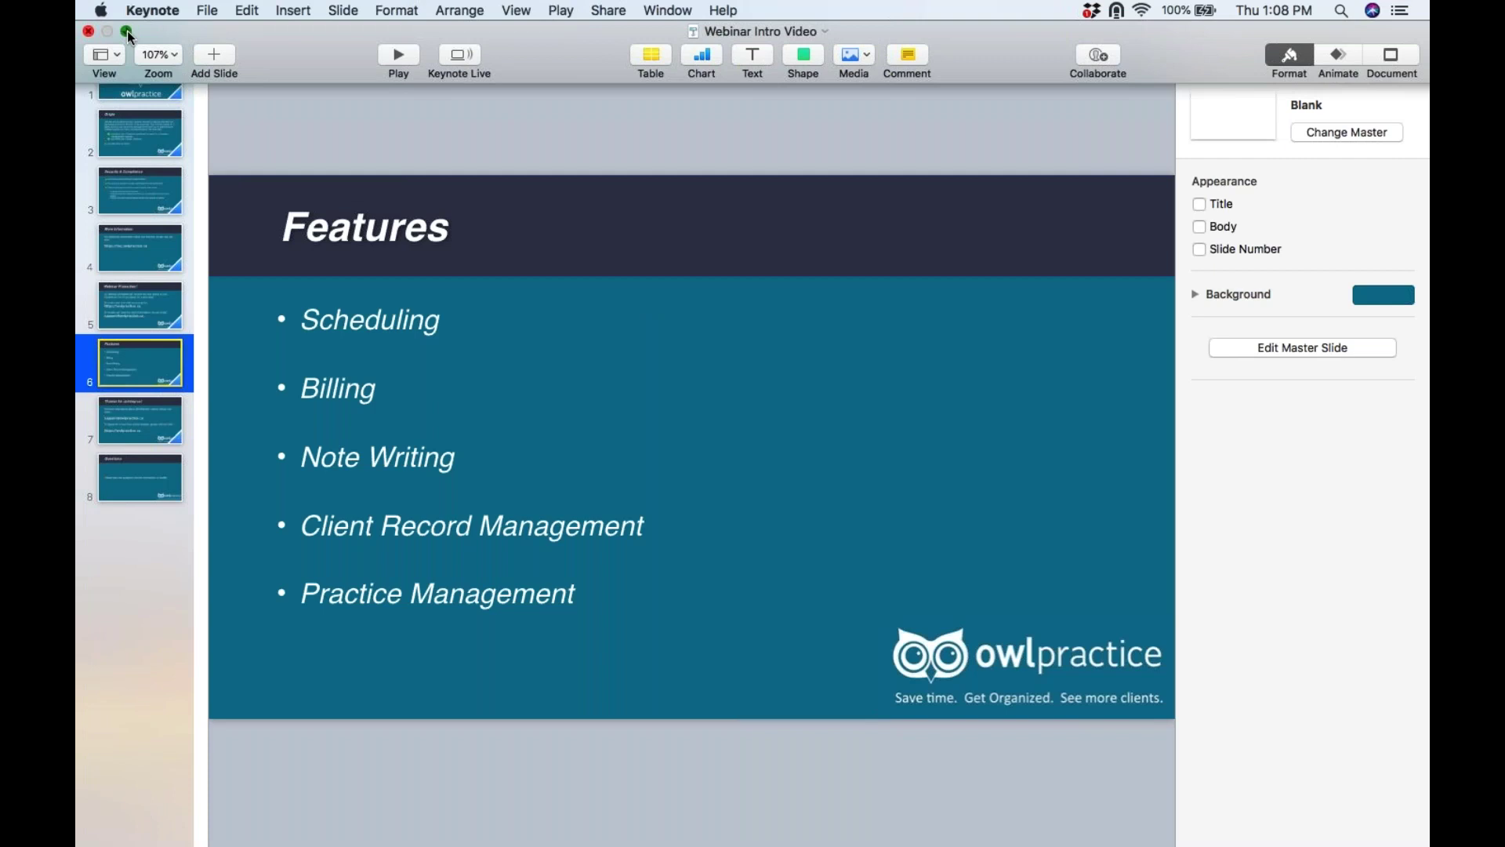
Step: Switch from the Keynote Features slide to the Owl Practice calendar in Chrome
left_click(672, 807)
Step: Show the calendar full screen, reload it, and open the Hidden Days and Interval settings
left_click(130, 41)
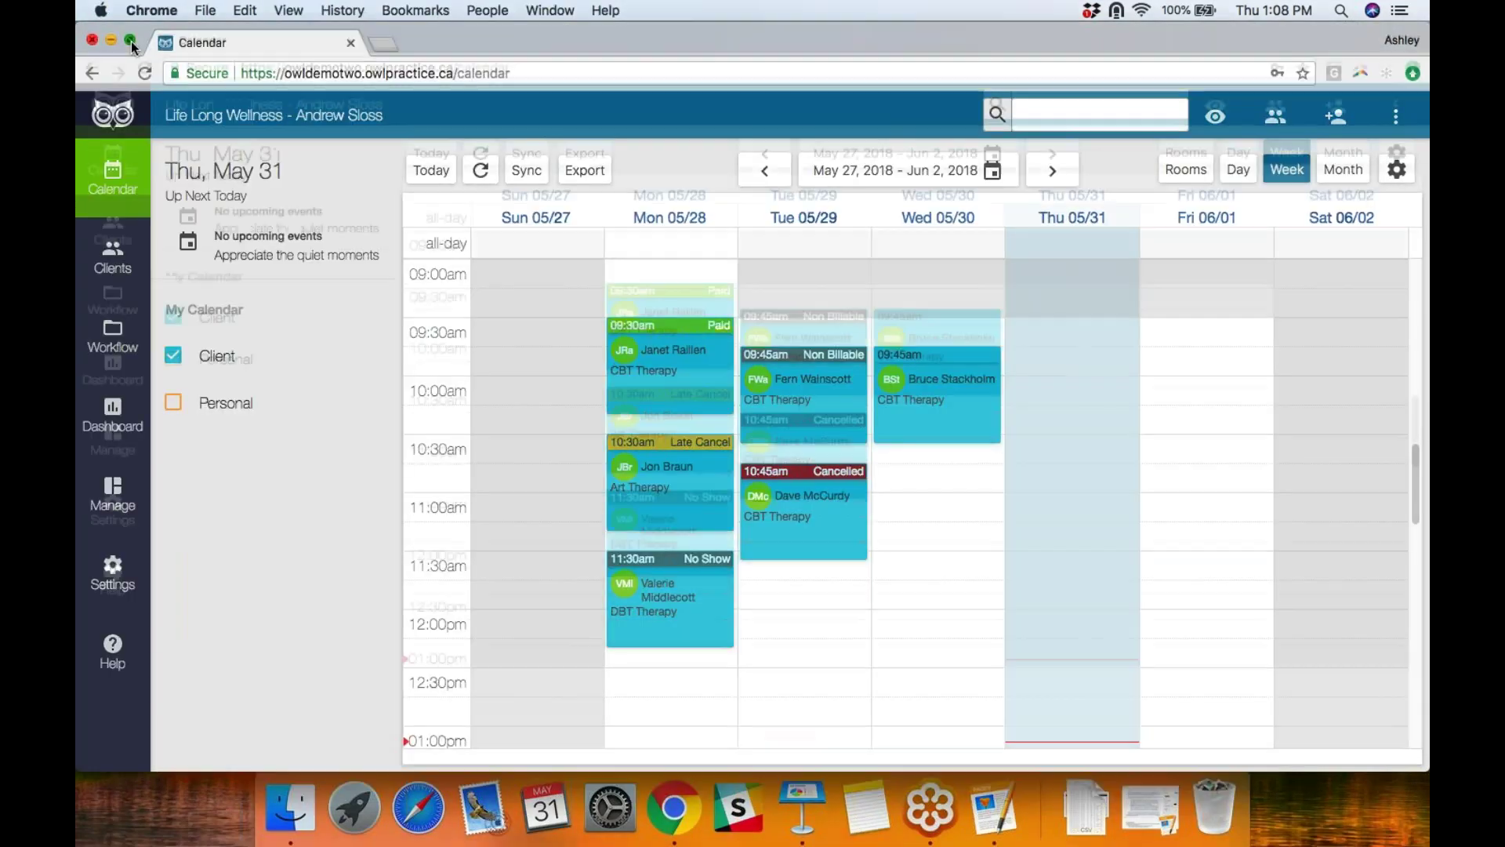
left_click(148, 53)
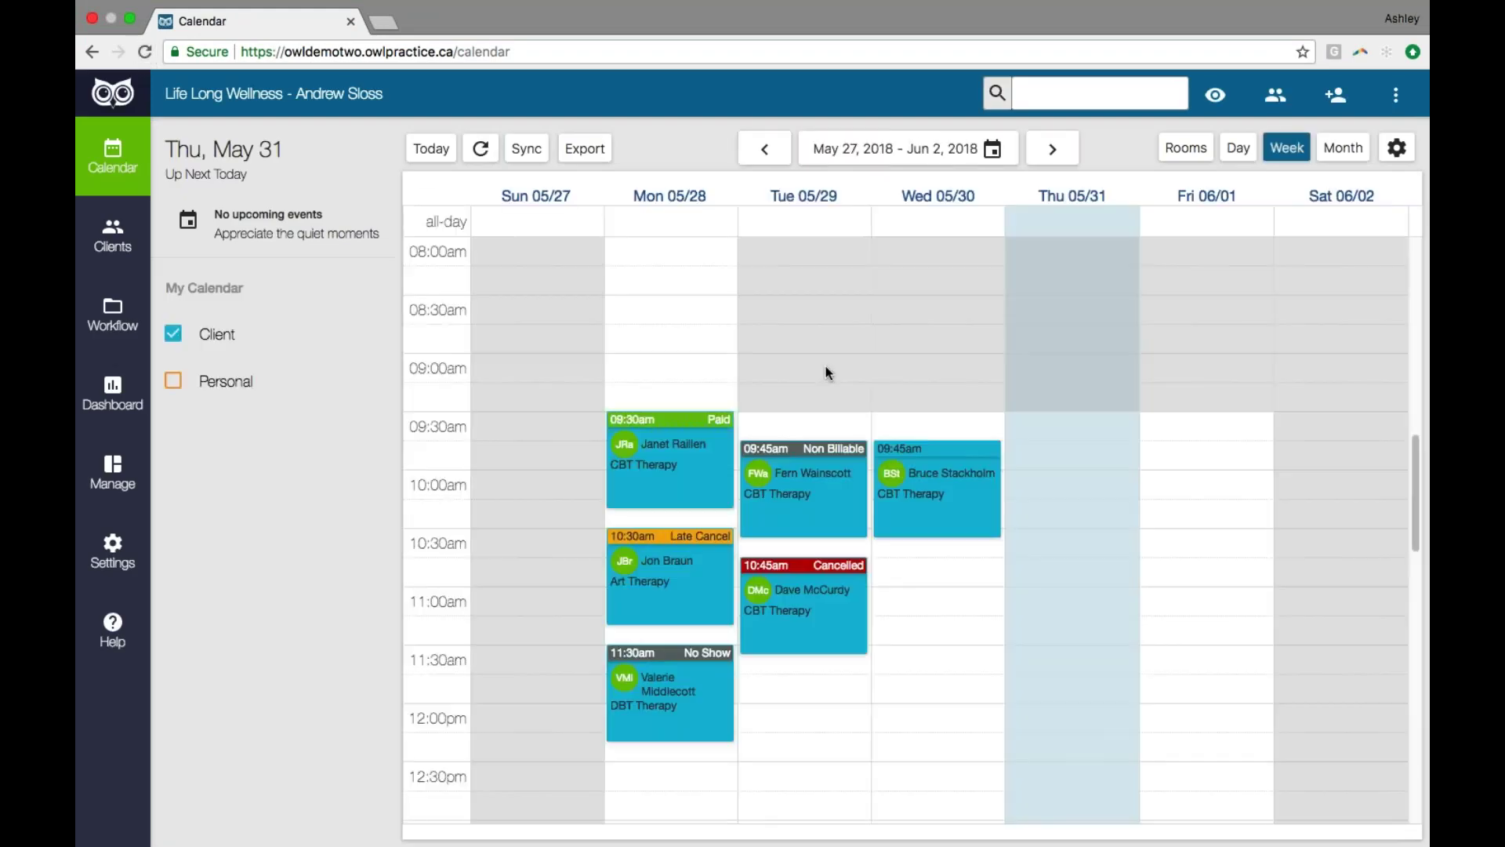
left_click_drag(1411, 440, 1413, 456)
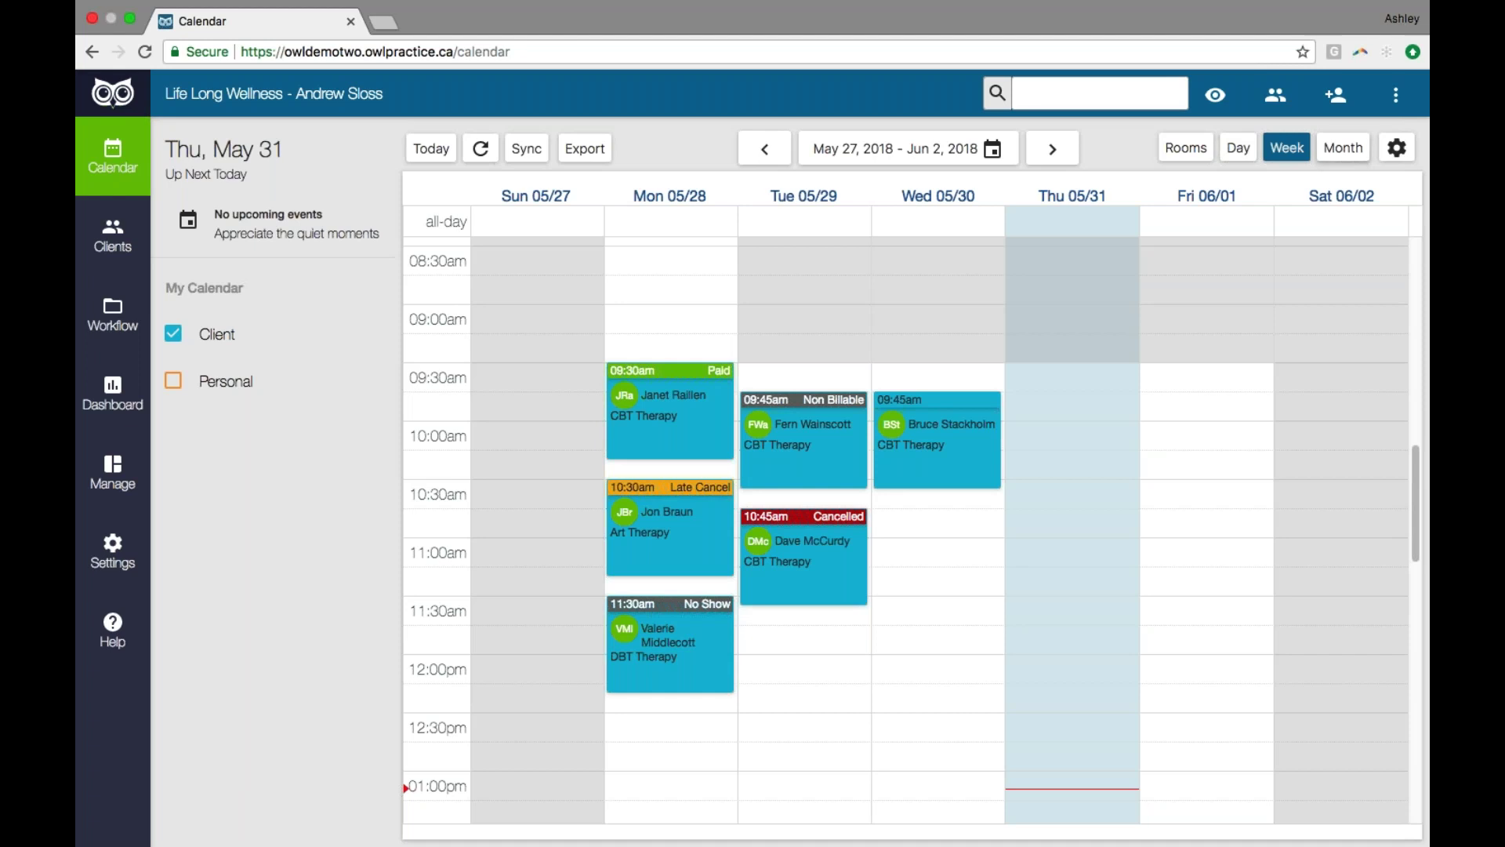
left_click(1398, 148)
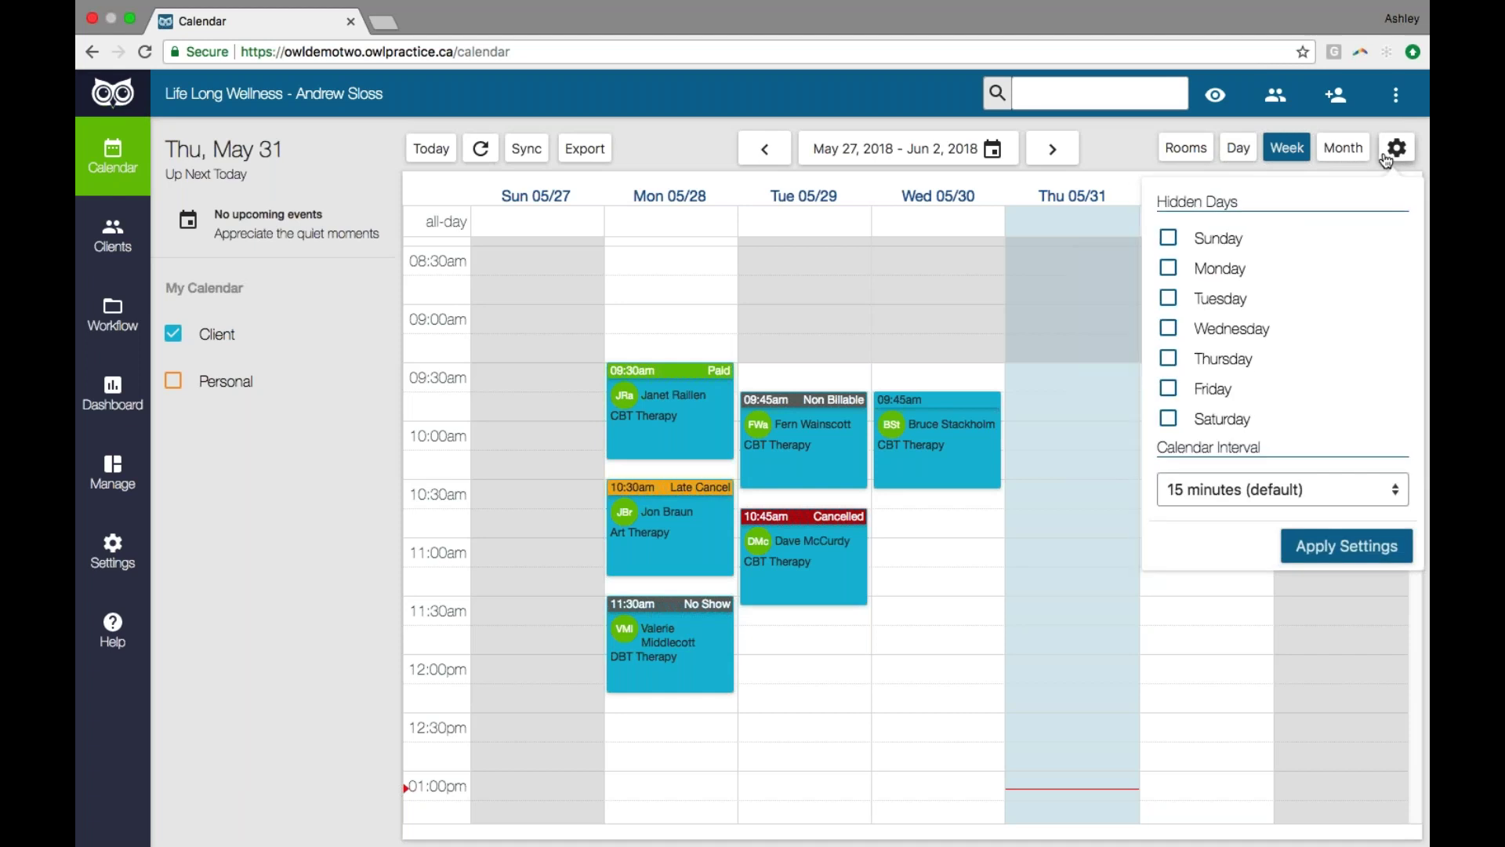
Step: Close the settings, toggle the Personal calendar's events on and off, and open Monday's 9:30 appointment
left_click(1133, 150)
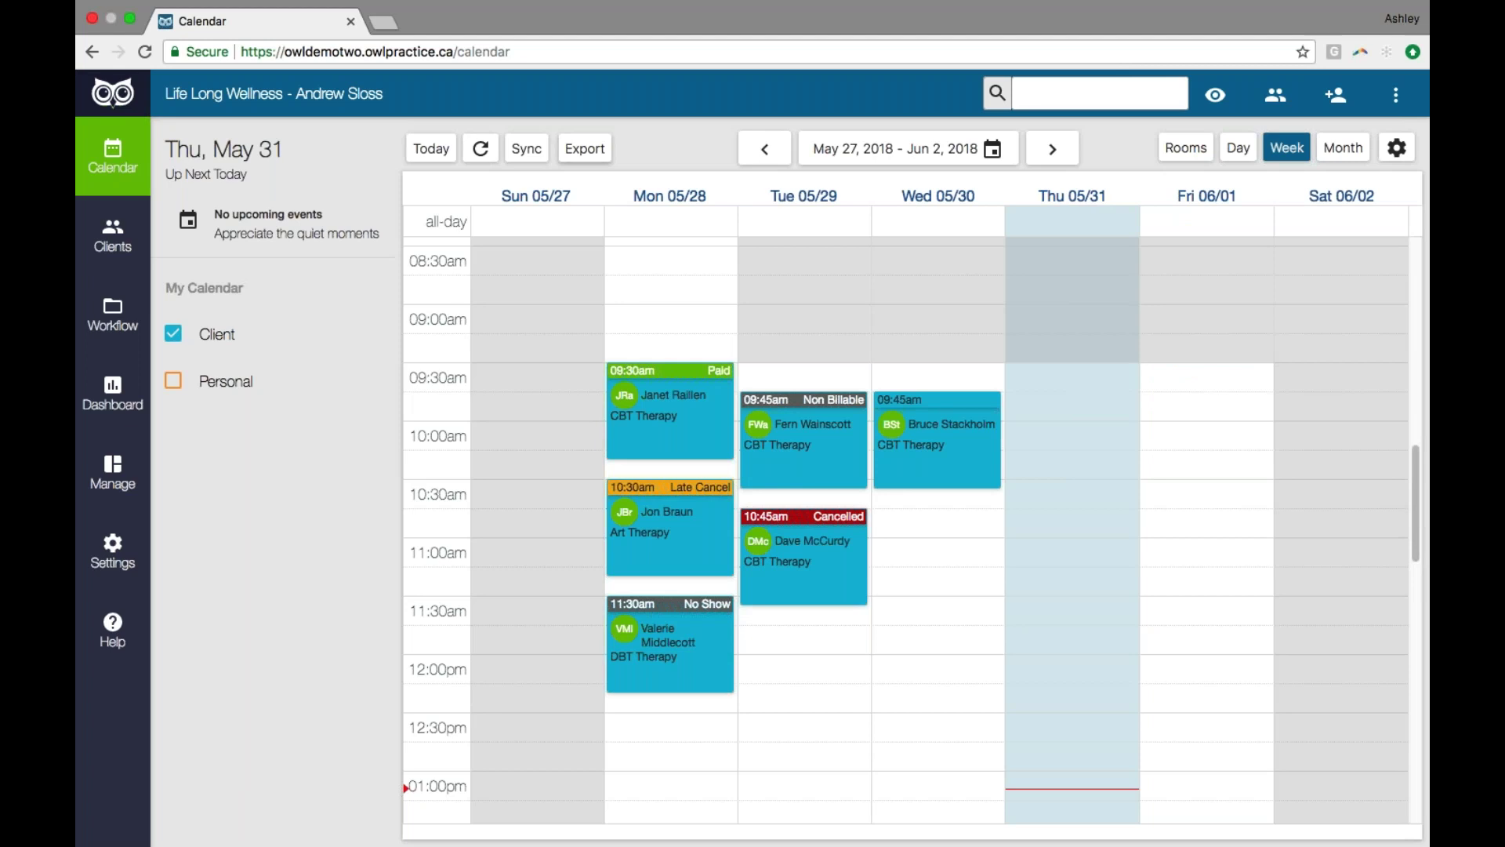
left_click(526, 148)
left_click(216, 385)
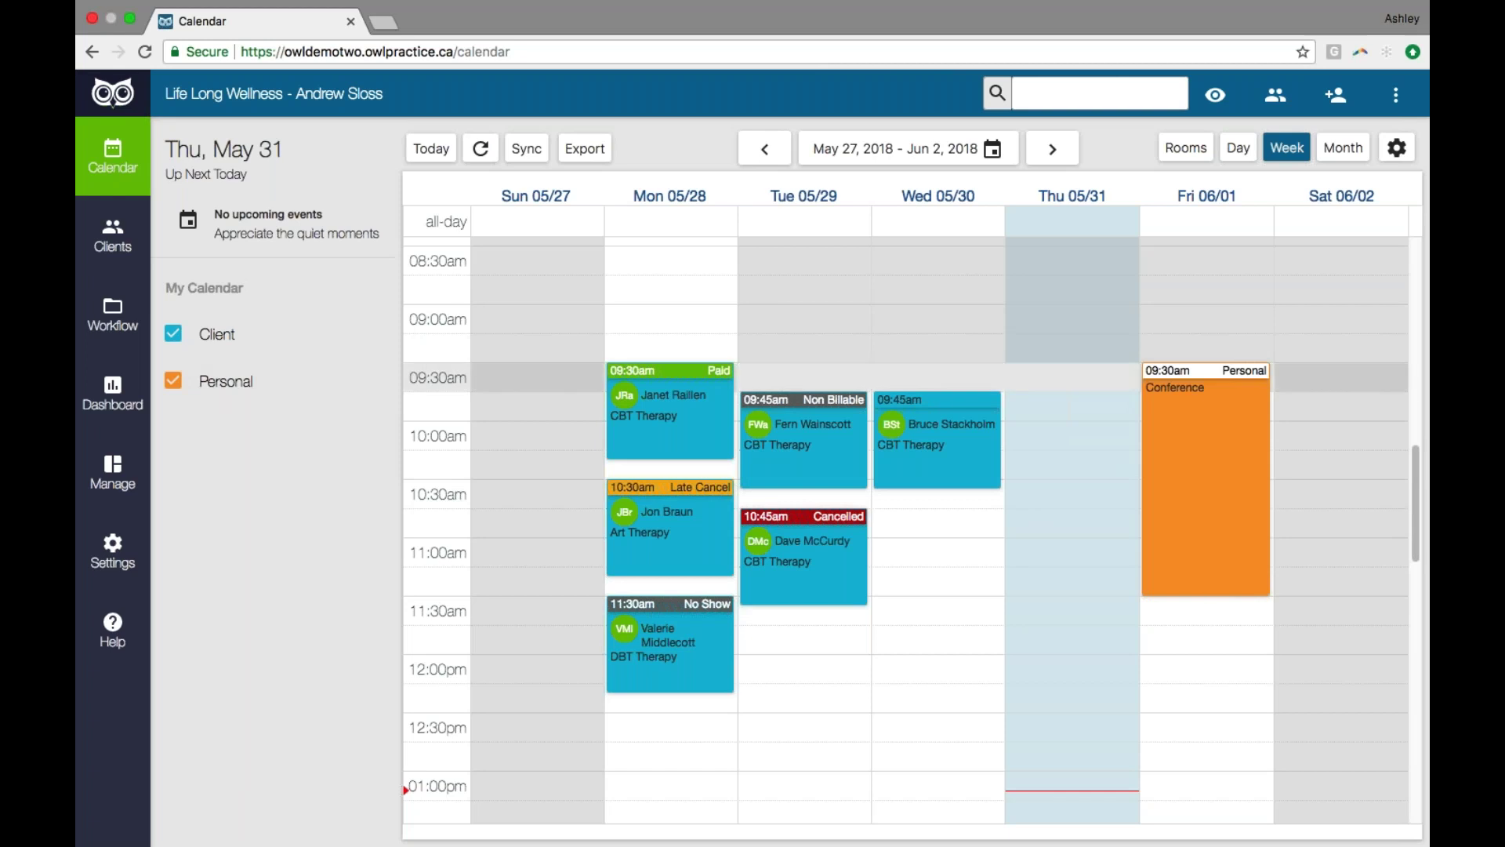
left_click(223, 381)
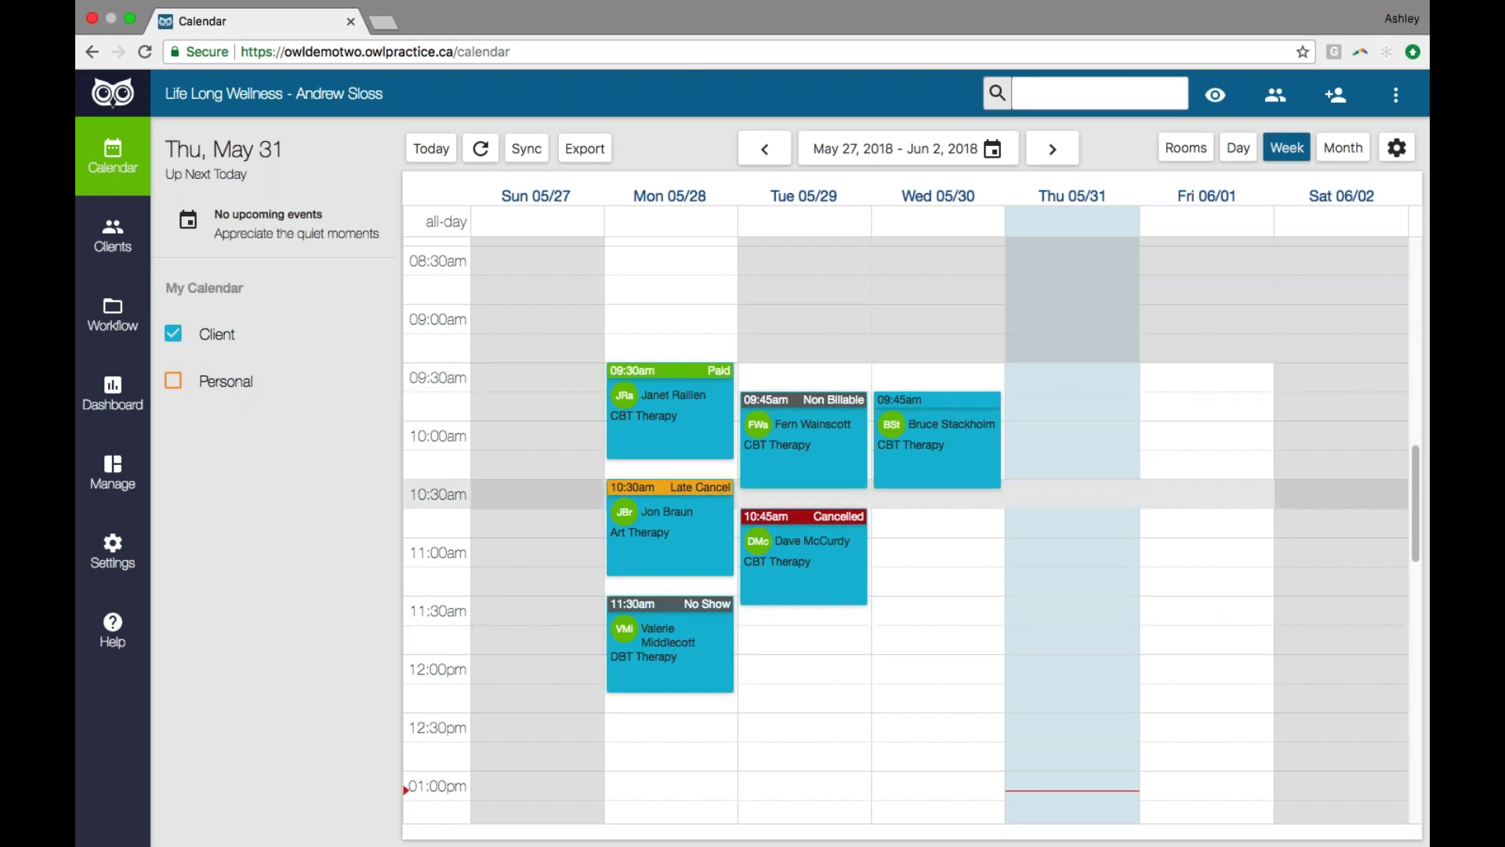
left_click(699, 438)
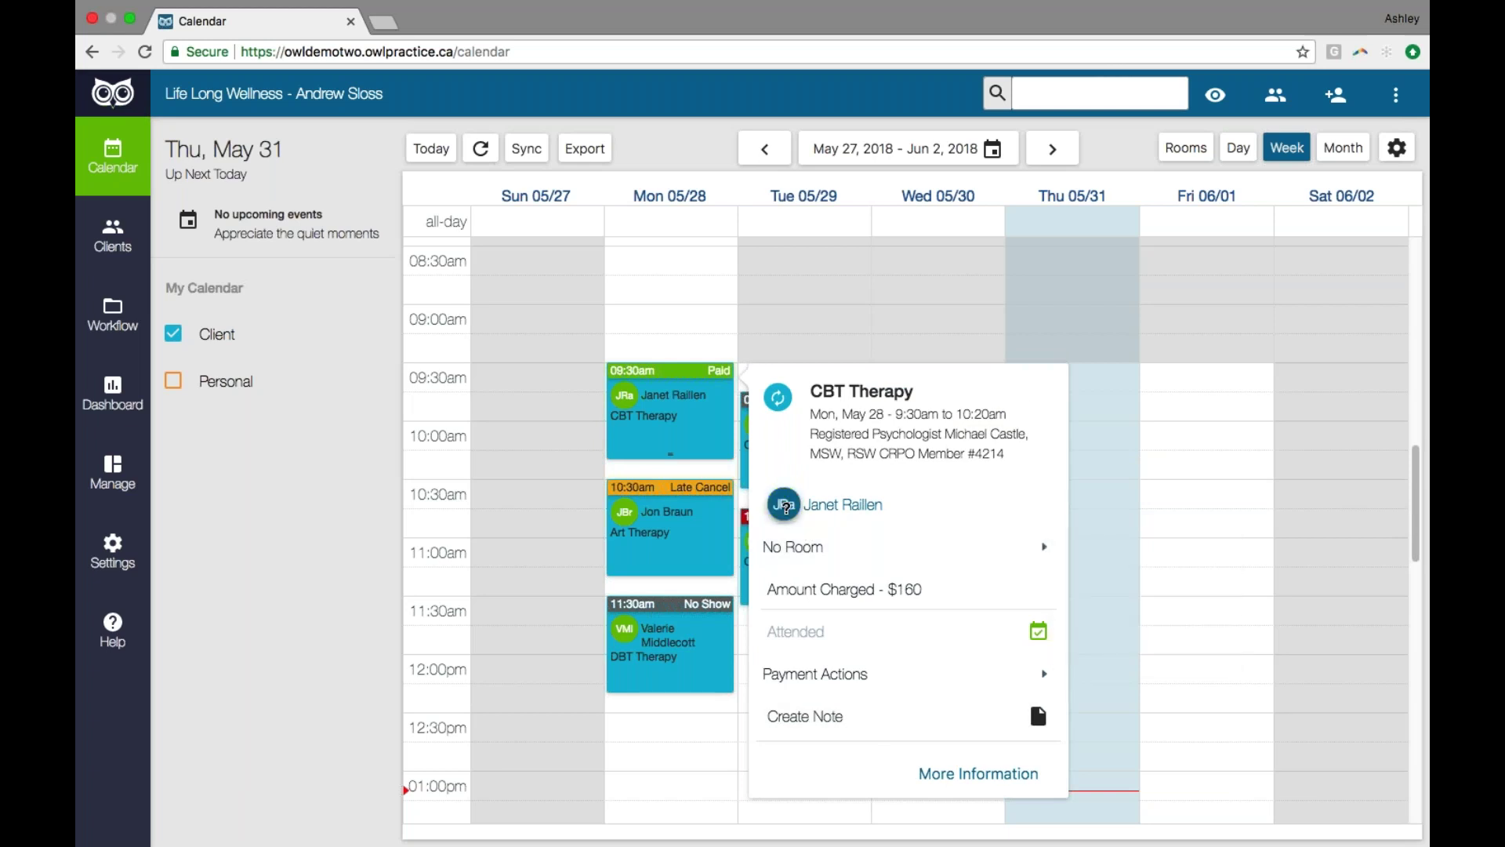
Step: Review the Monday 9:30 client summary, then start a new session on Wednesday 05/30 at 11:15am
mouse_move(784, 504)
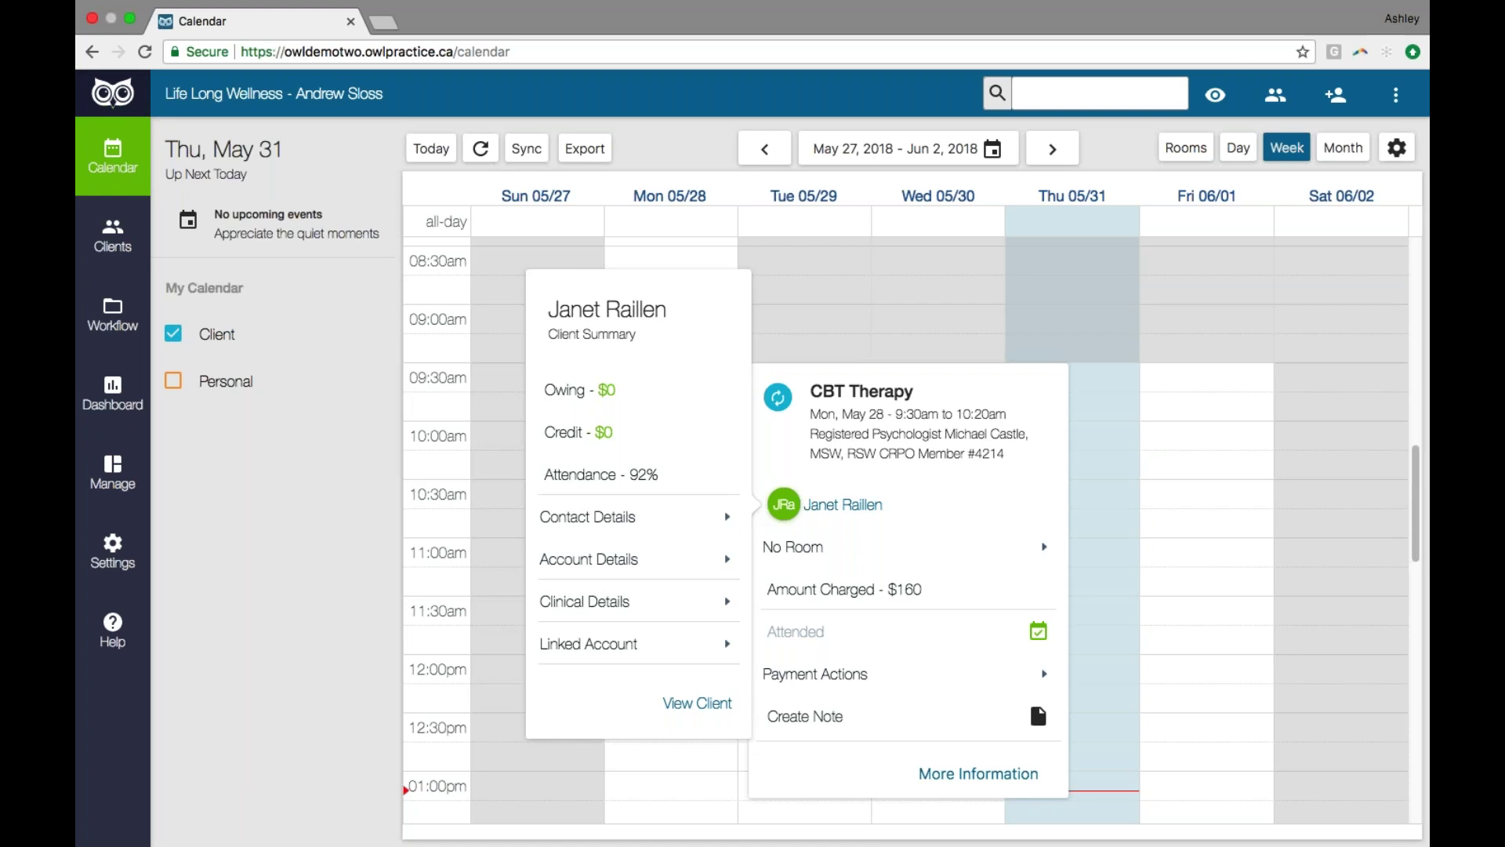
left_click(705, 703)
left_click(345, 607)
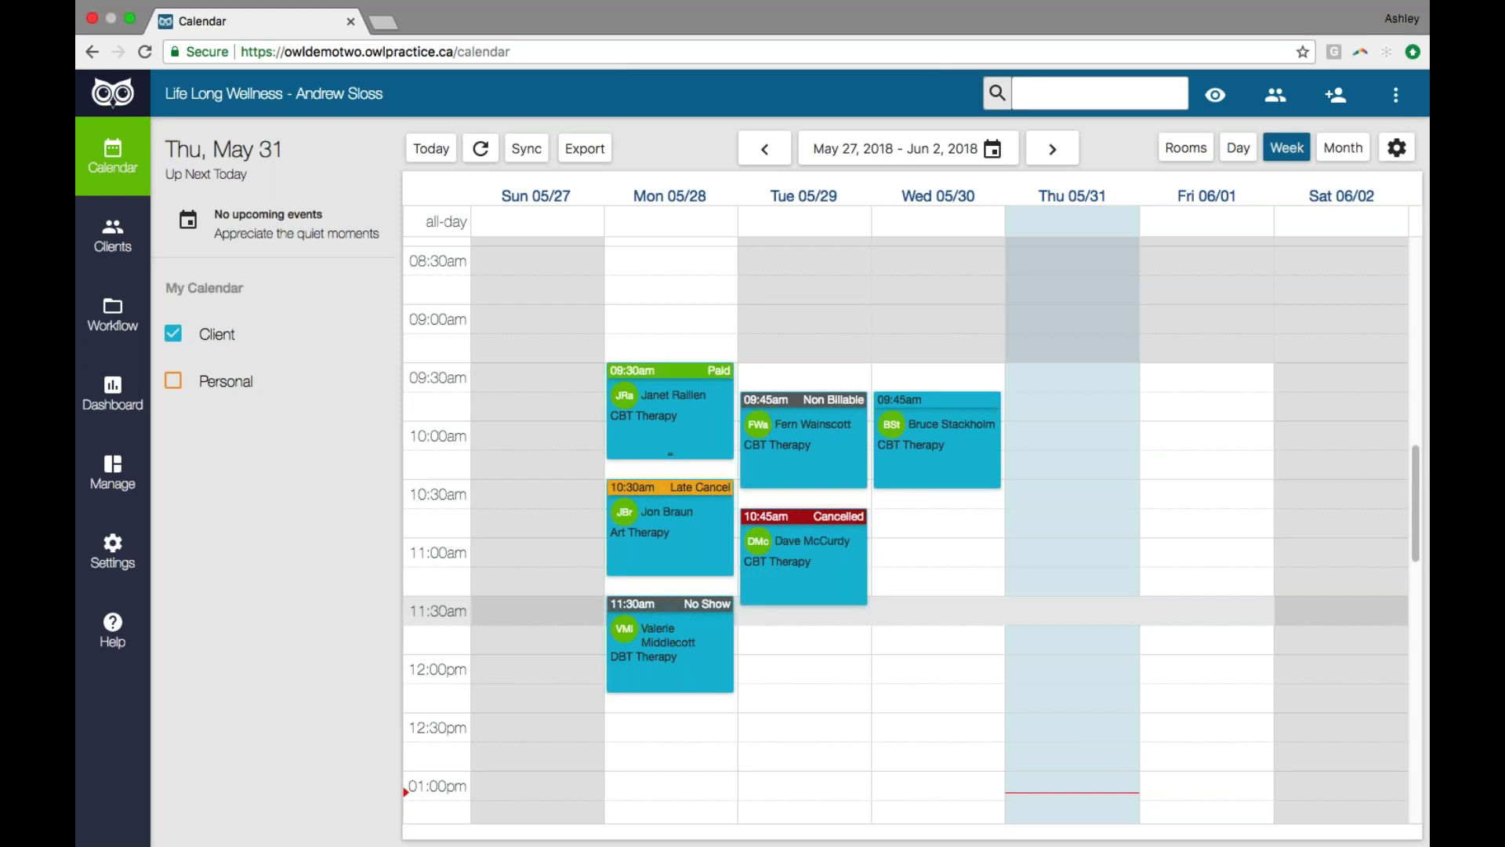
left_click(953, 586)
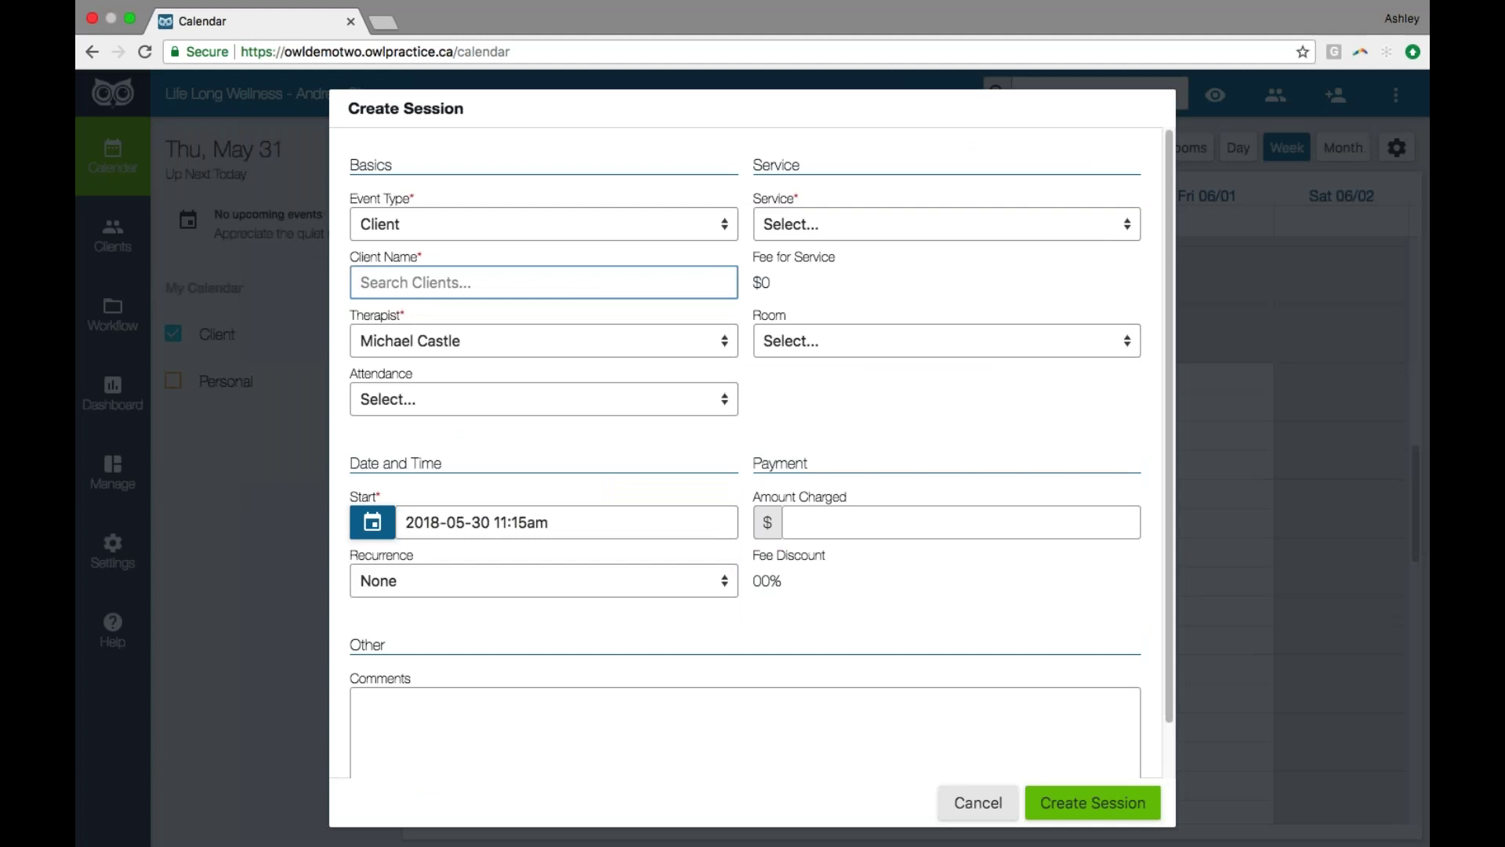
Step: Search for the client by name and assign them to the new session
left_click(395, 282)
type("benjam")
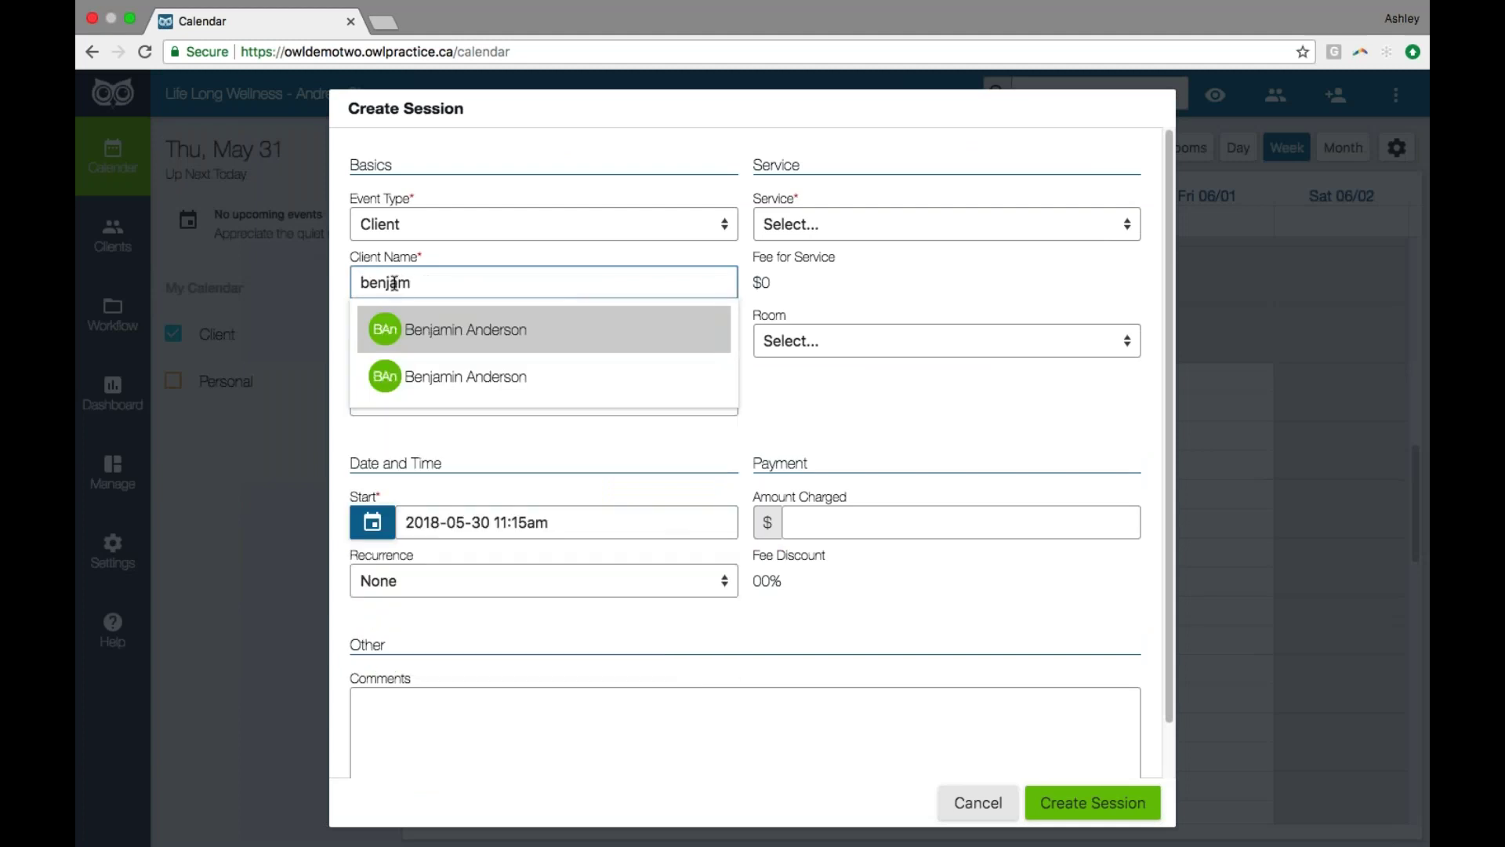
left_click(465, 330)
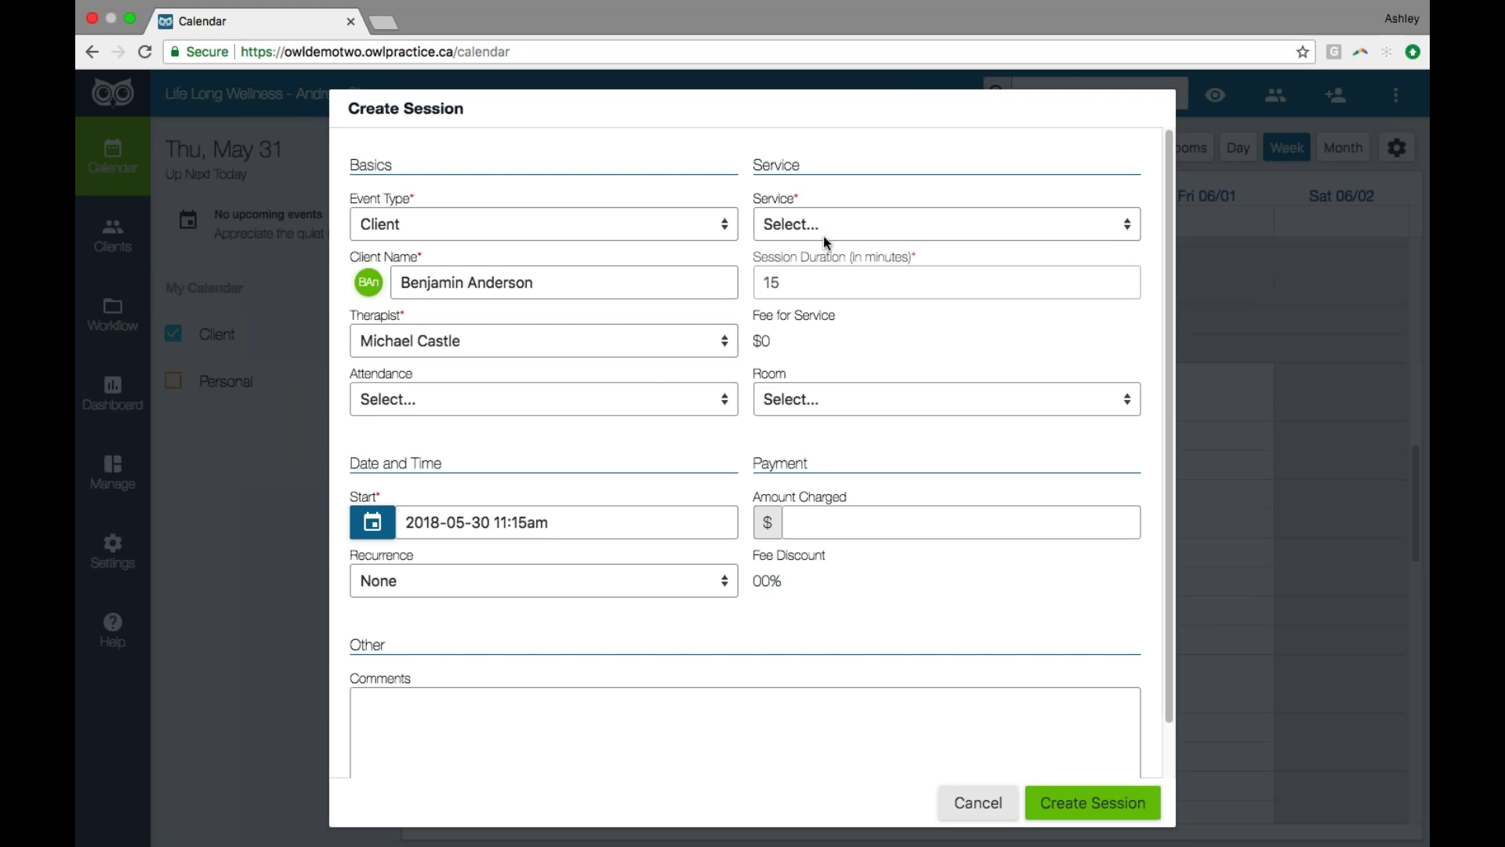
Step: Set the service to CBT Therapy (Individual) with a 70-minute duration, making the charge $224
left_click(823, 235)
left_click(825, 305)
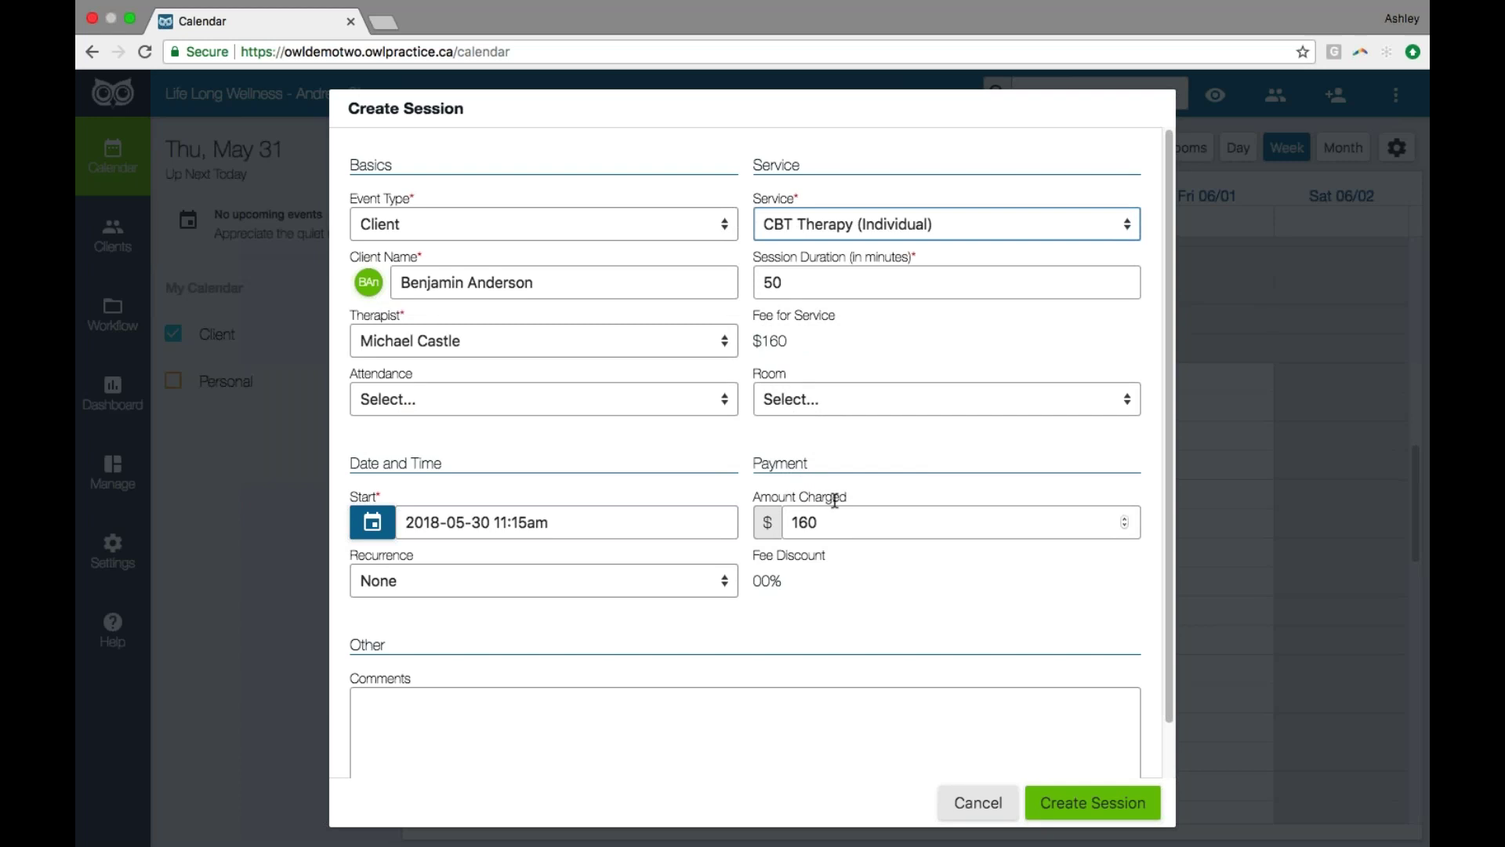
left_click(791, 284)
key("BackSpace")
key("BackSpace")
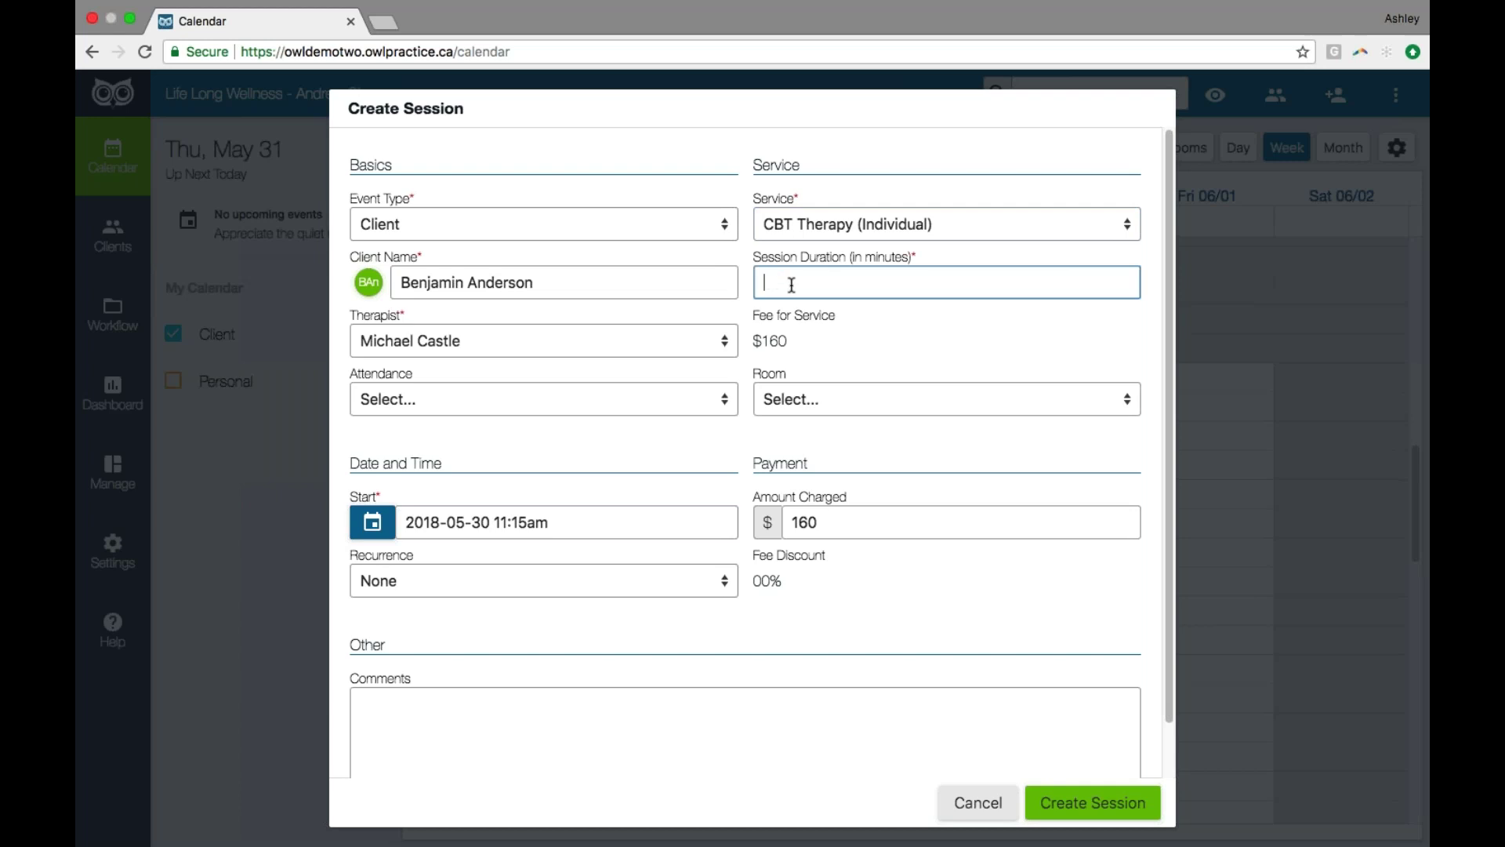
type("70")
left_click(847, 337)
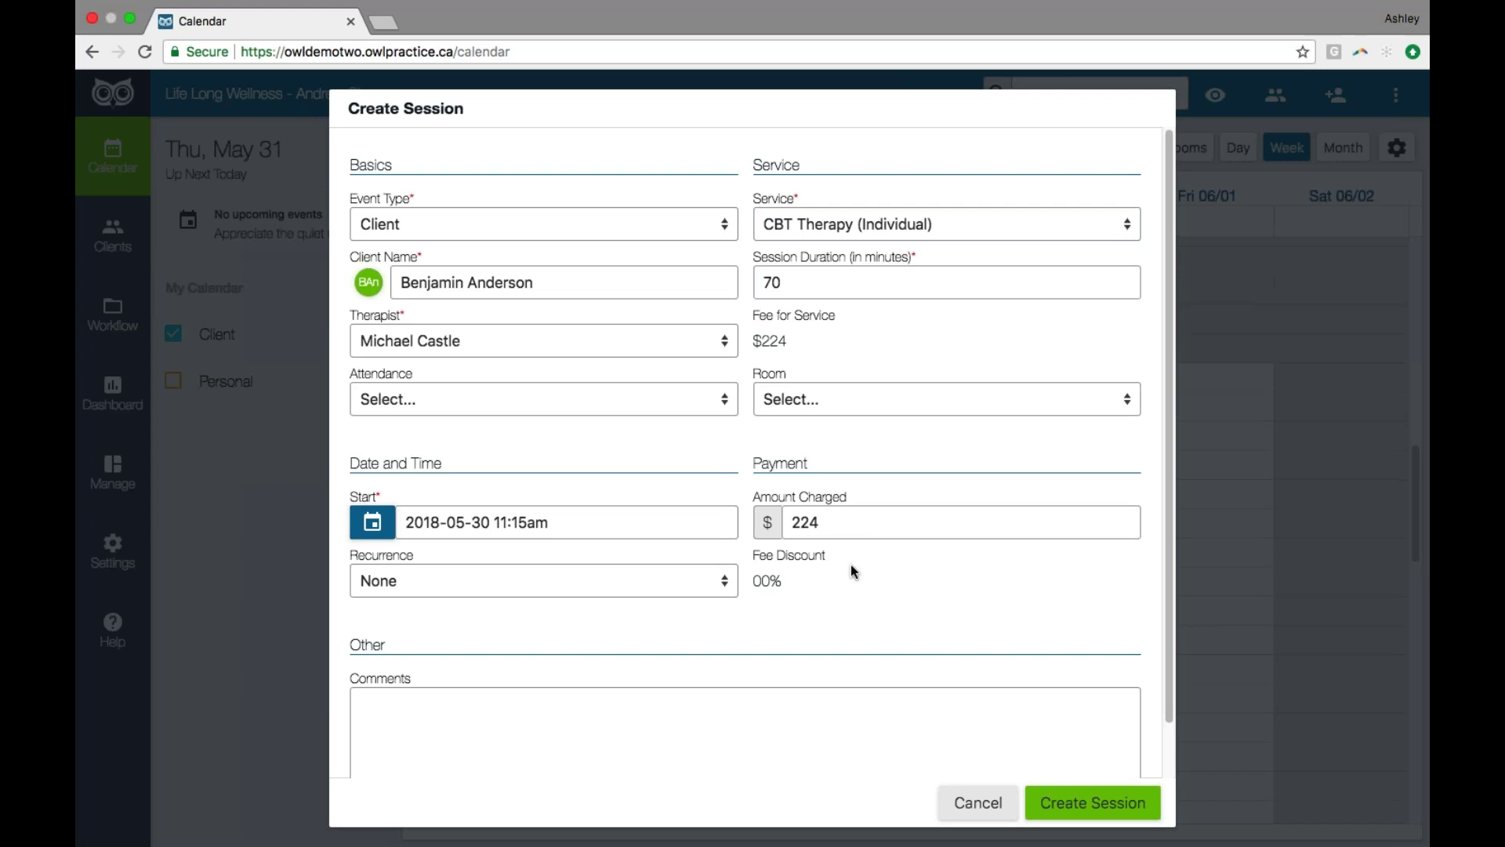
Step: Create the Wednesday 11:15am session with Recurrence left at None
left_click(584, 584)
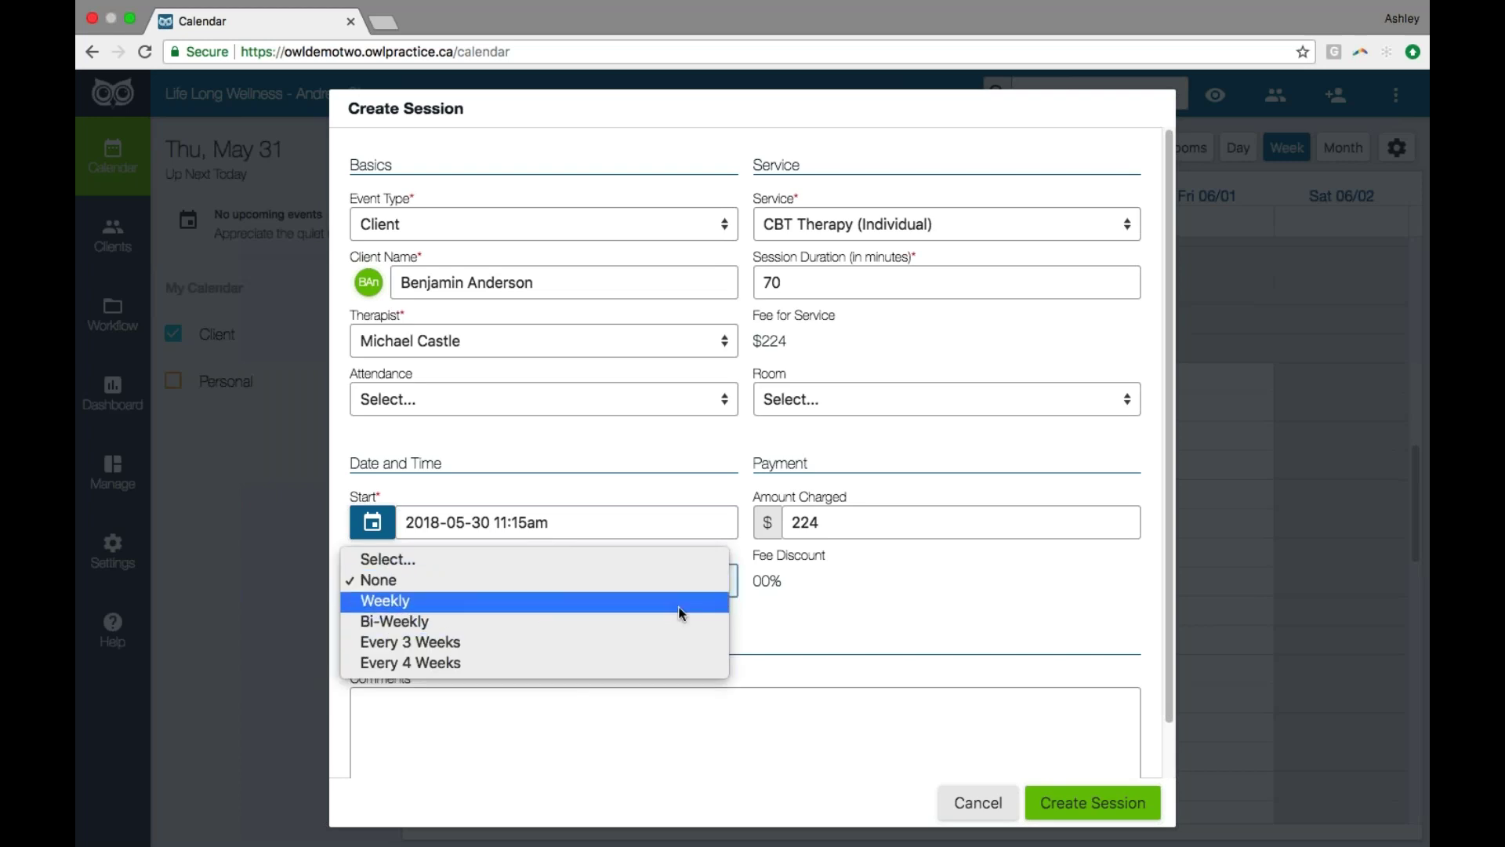
left_click(770, 611)
left_click(360, 705)
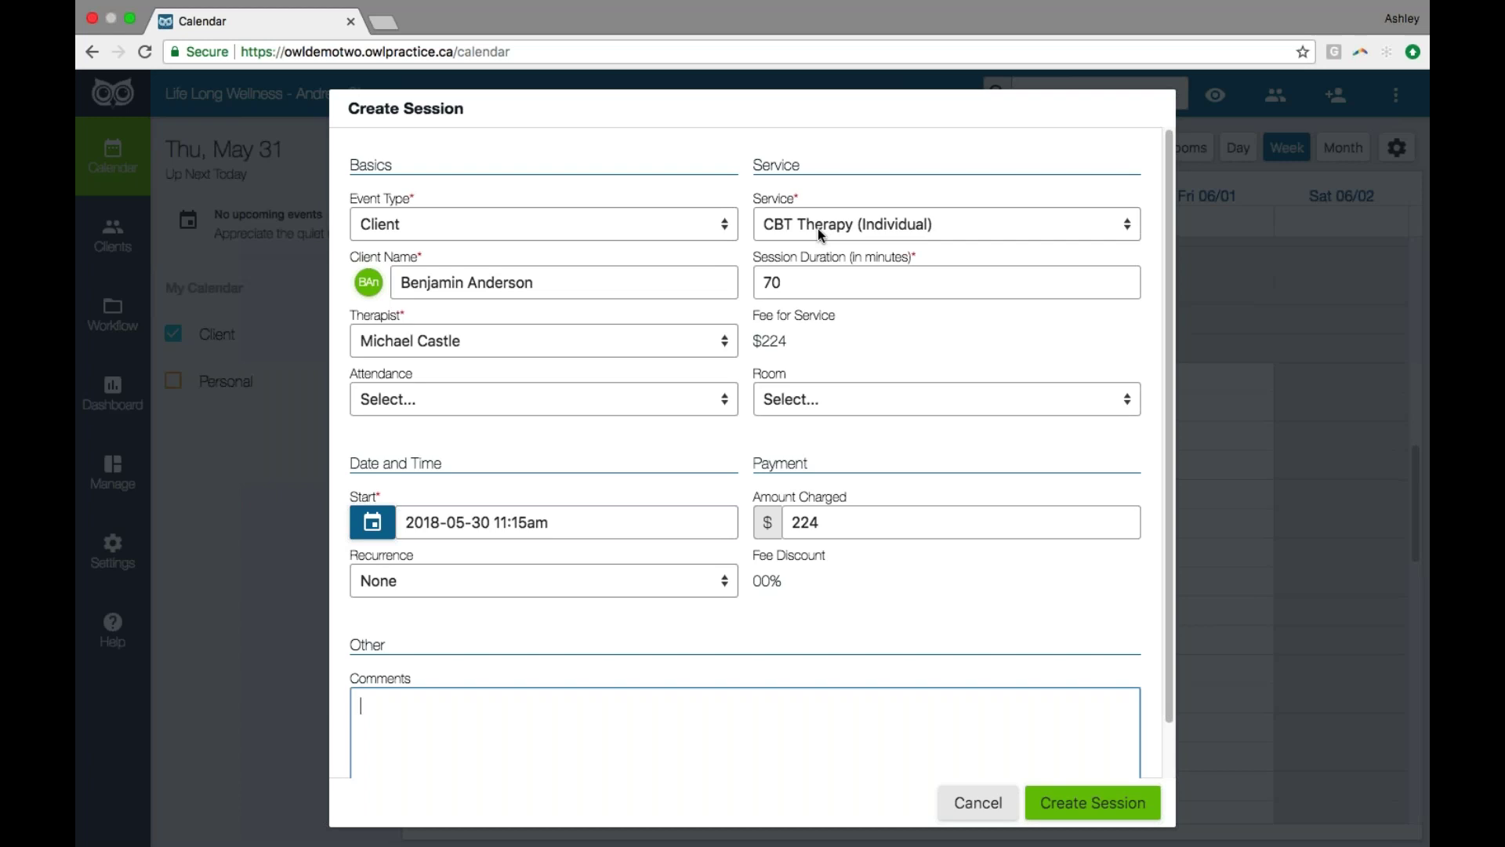
left_click(1082, 805)
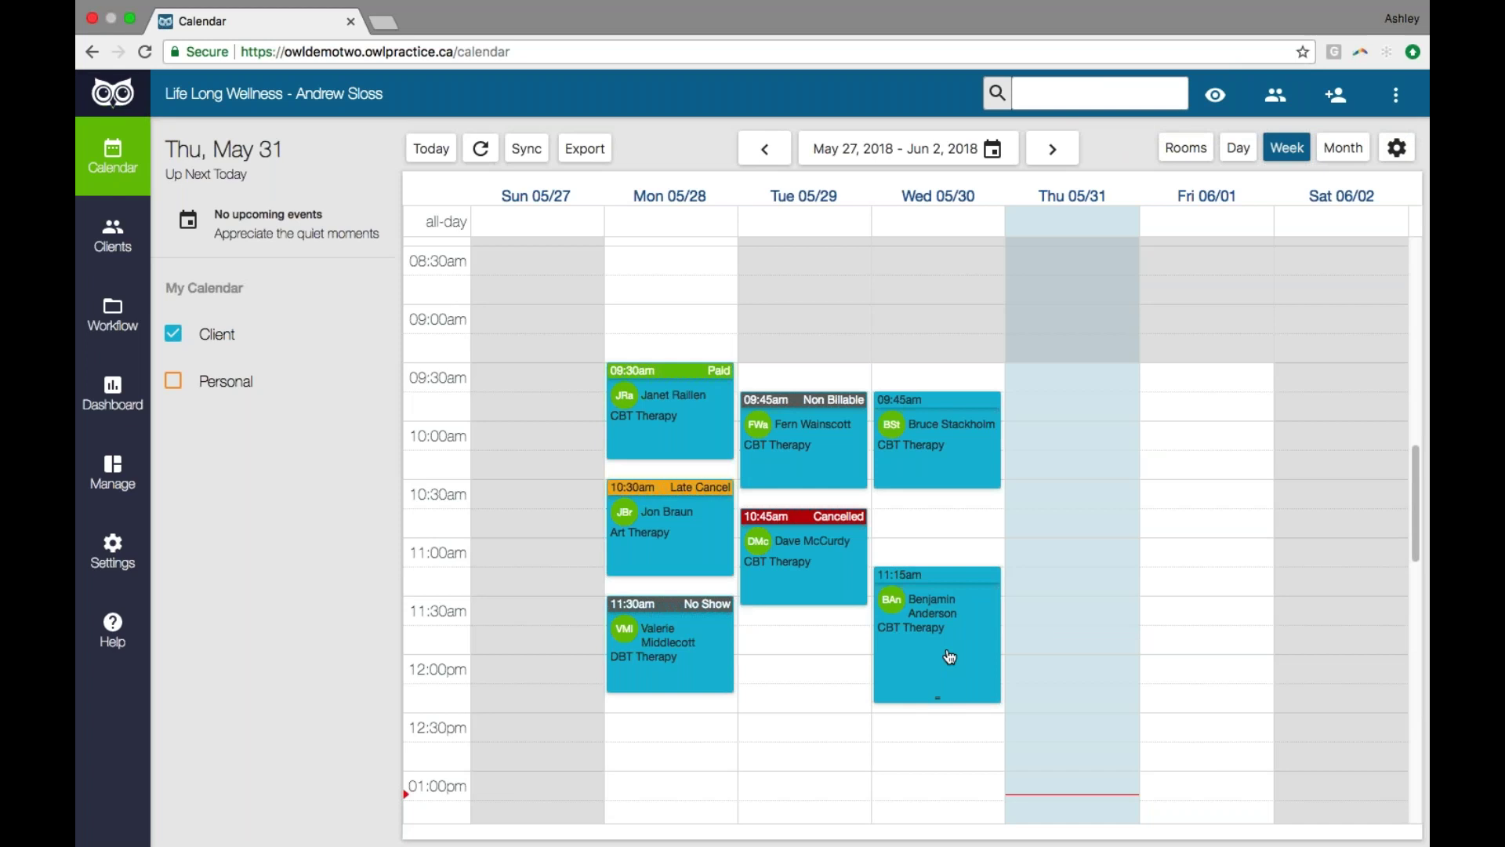
Step: Open the new Wednesday 11:15am session's details and mark it Attended
left_click(950, 657)
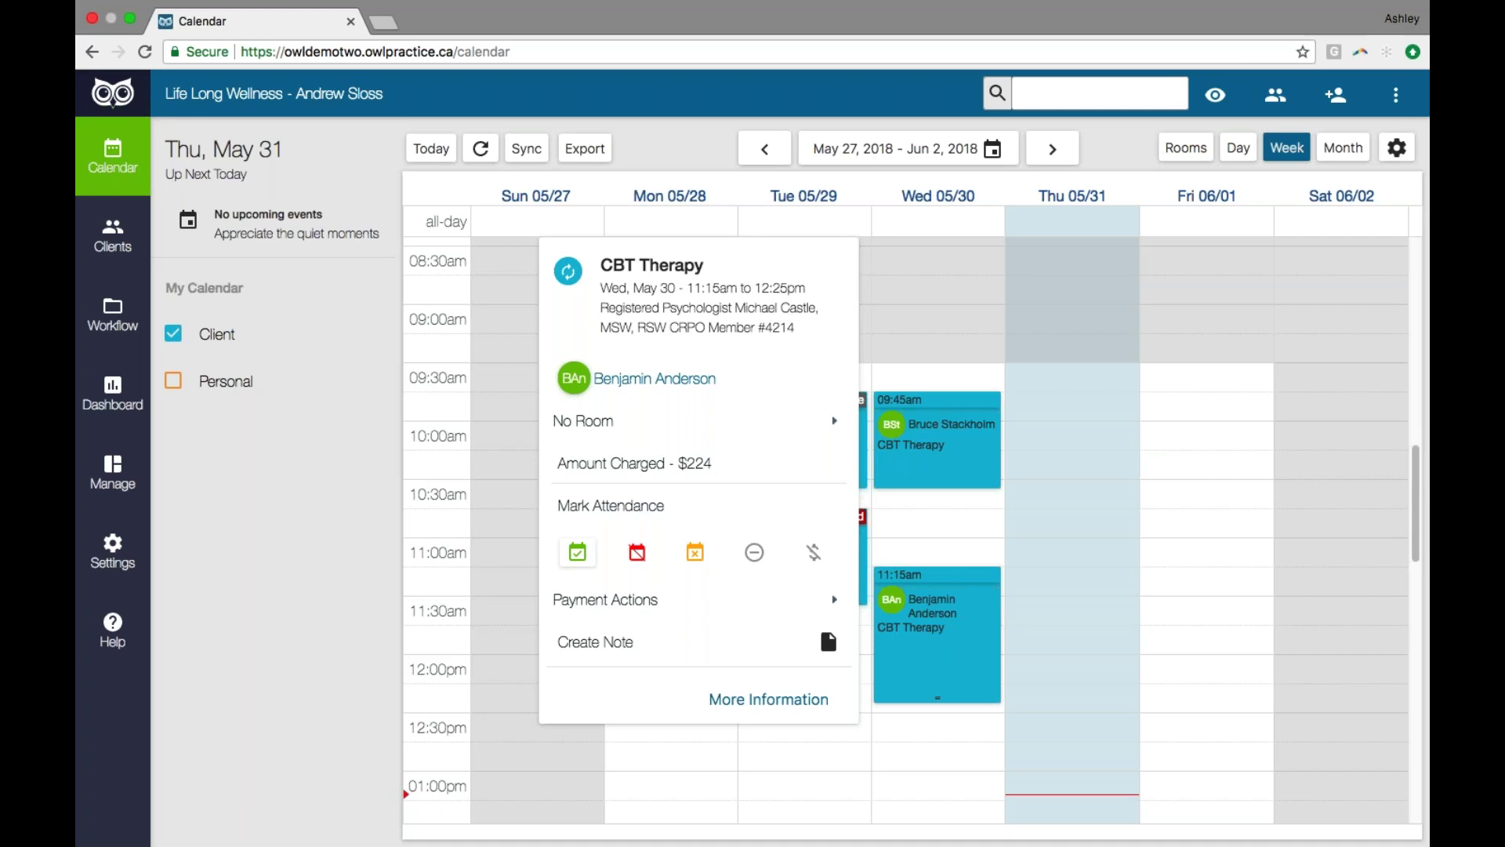
left_click(578, 553)
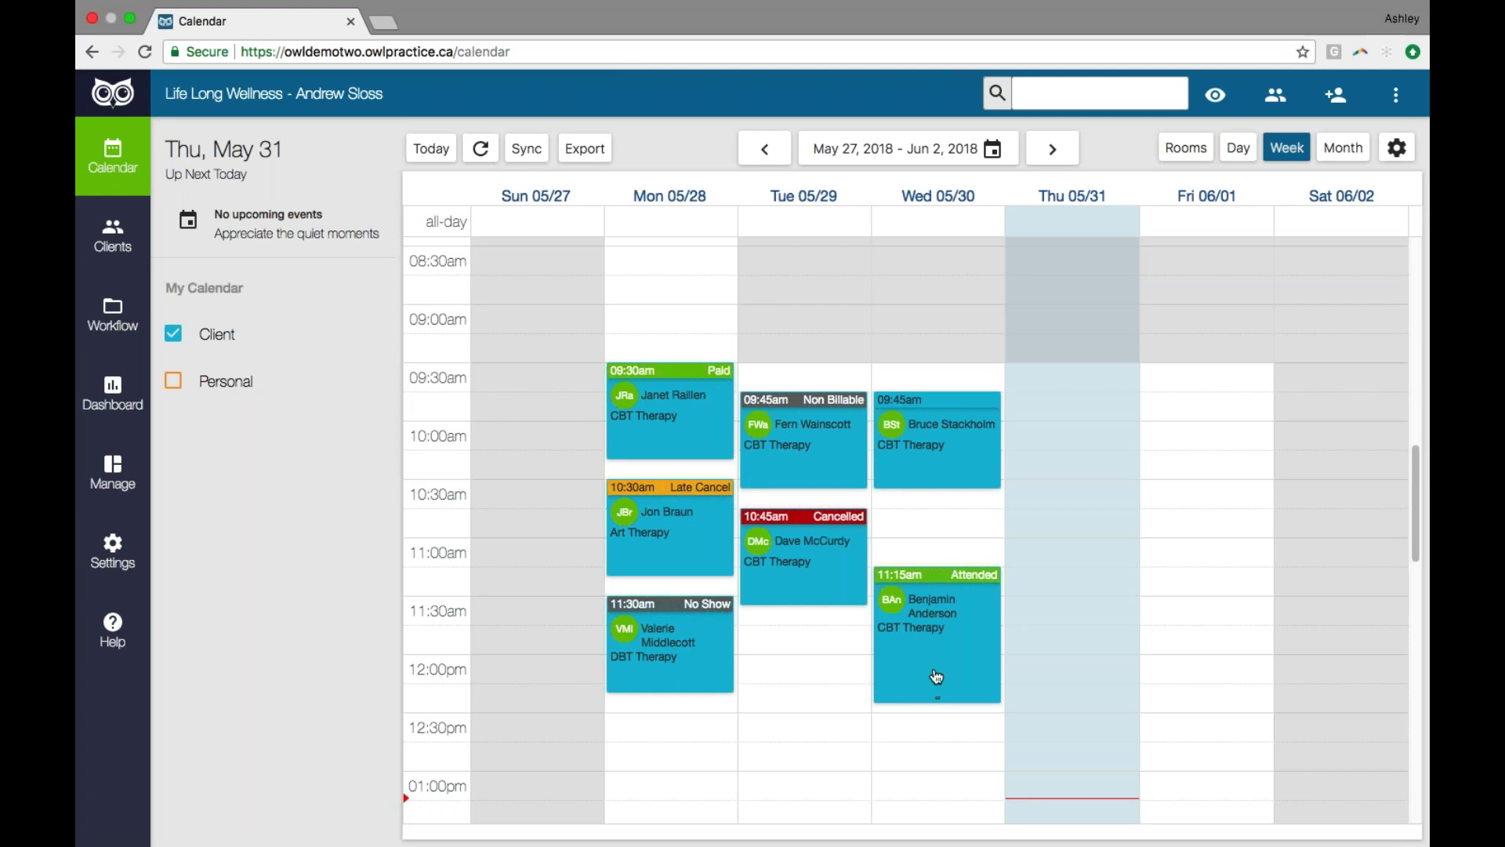
Step: Reopen the attended session's details to show its payment options
left_click(937, 675)
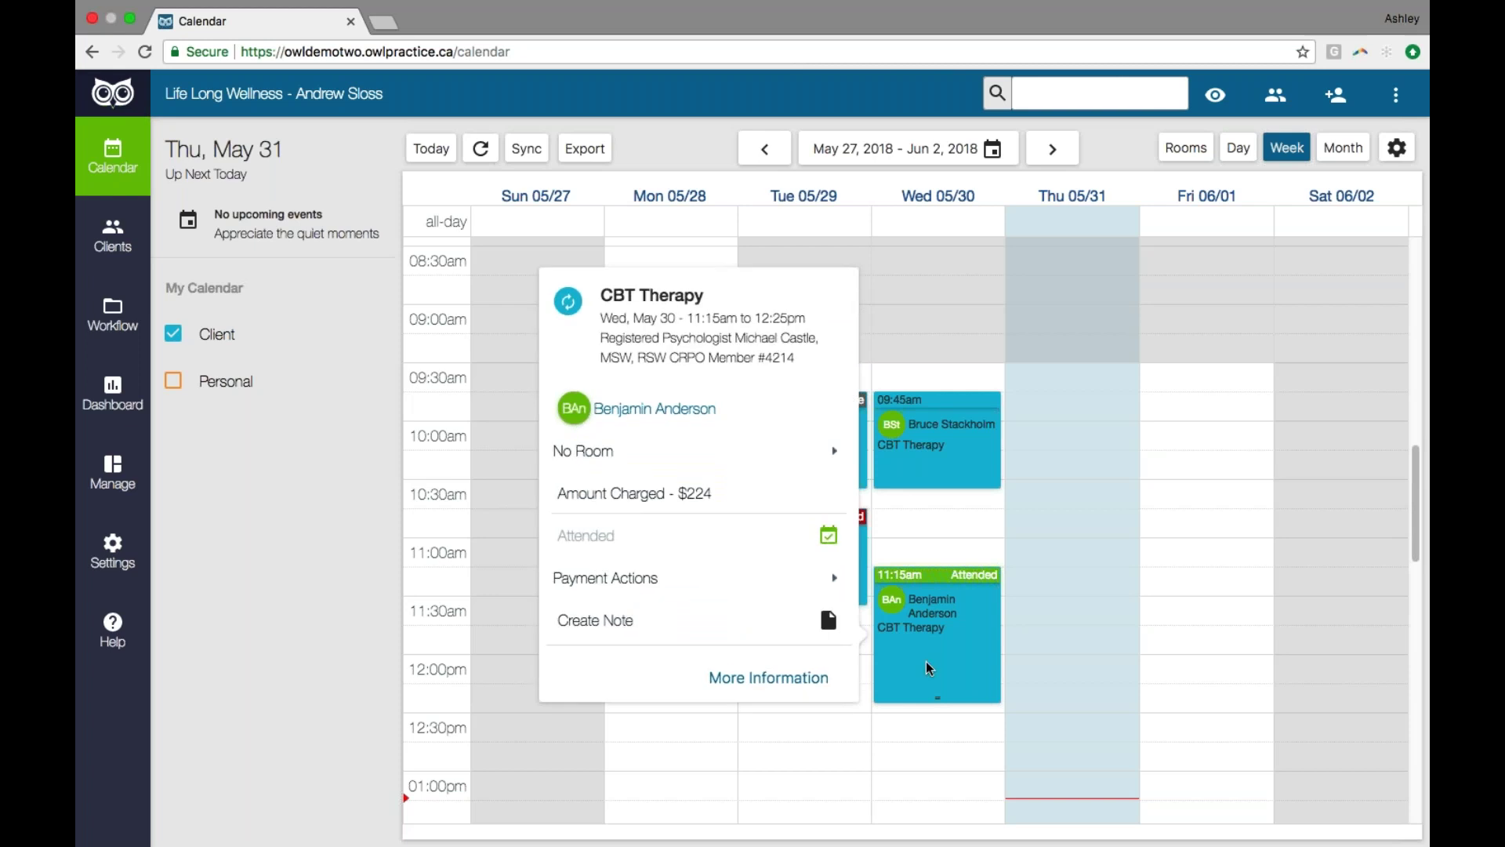
mouse_move(637, 580)
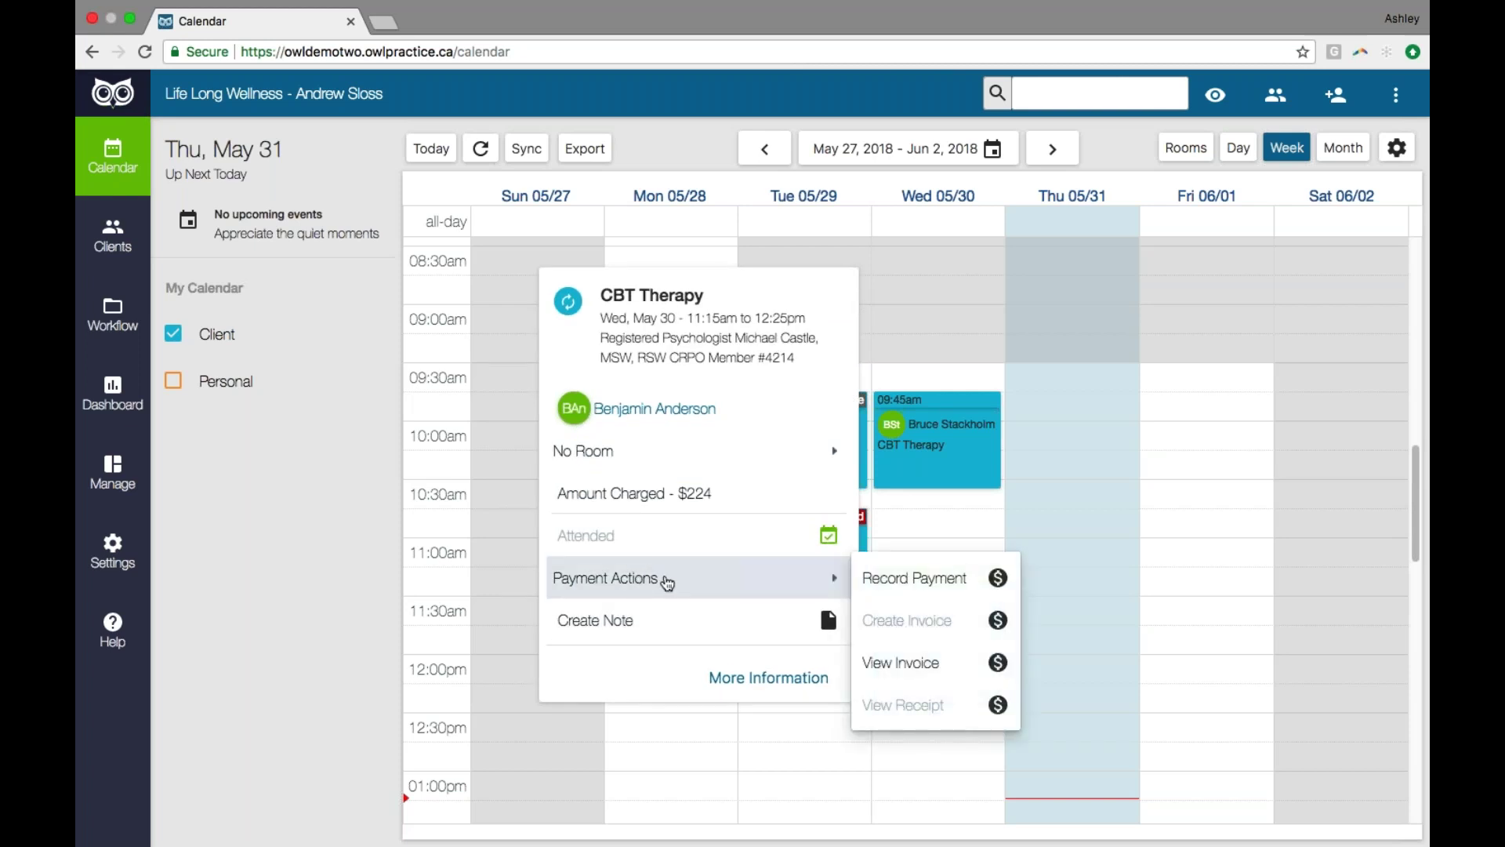
Step: Preview the session's $224.00 invoice PDF, scroll through it, and close it
left_click(940, 679)
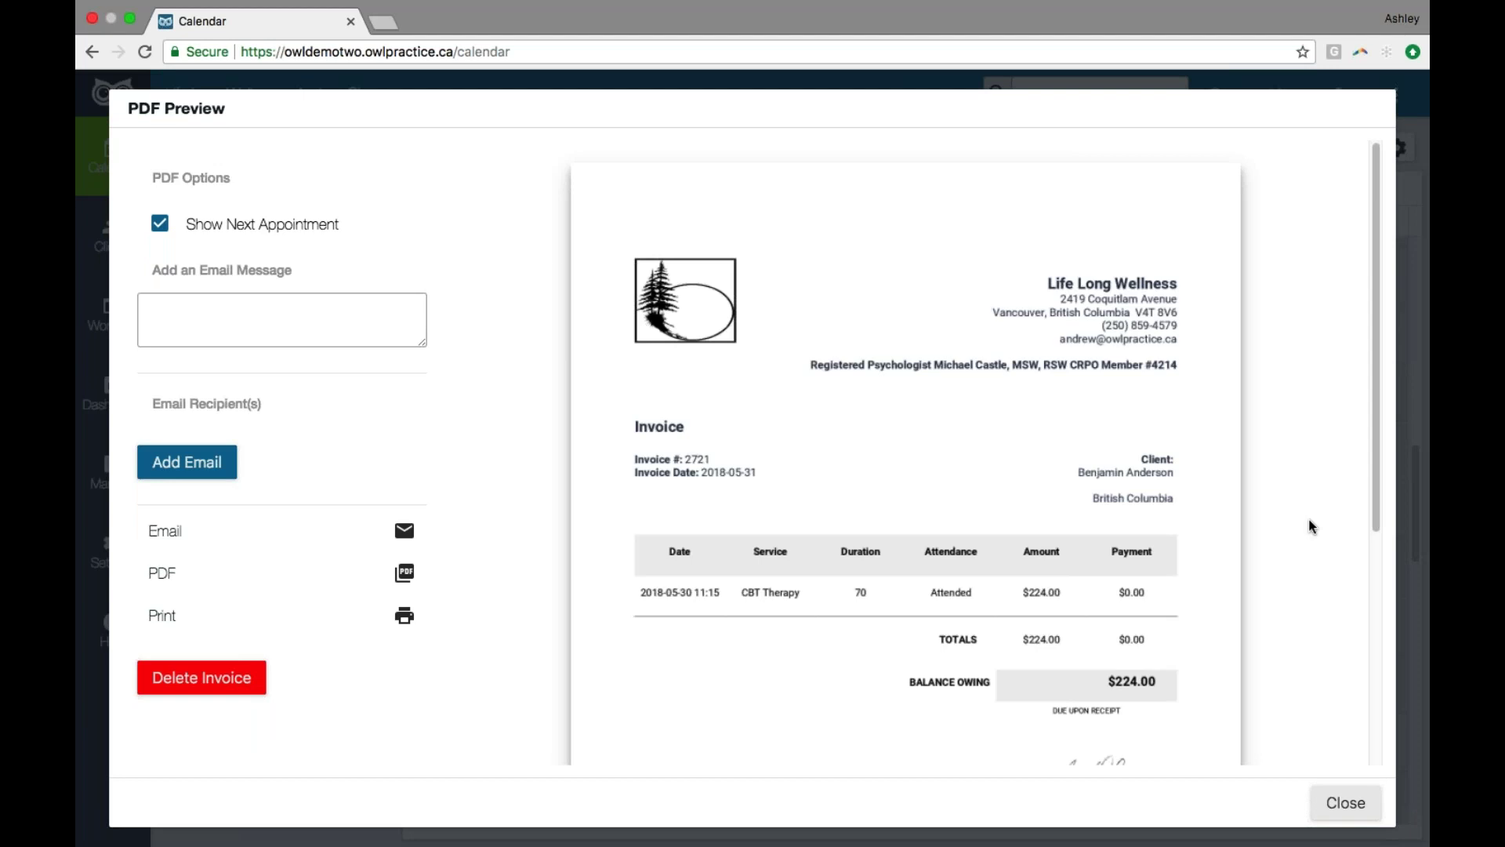
mouse_move(1371, 374)
left_mouse_down()
mouse_move(1373, 397)
mouse_move(1298, 411)
left_mouse_up()
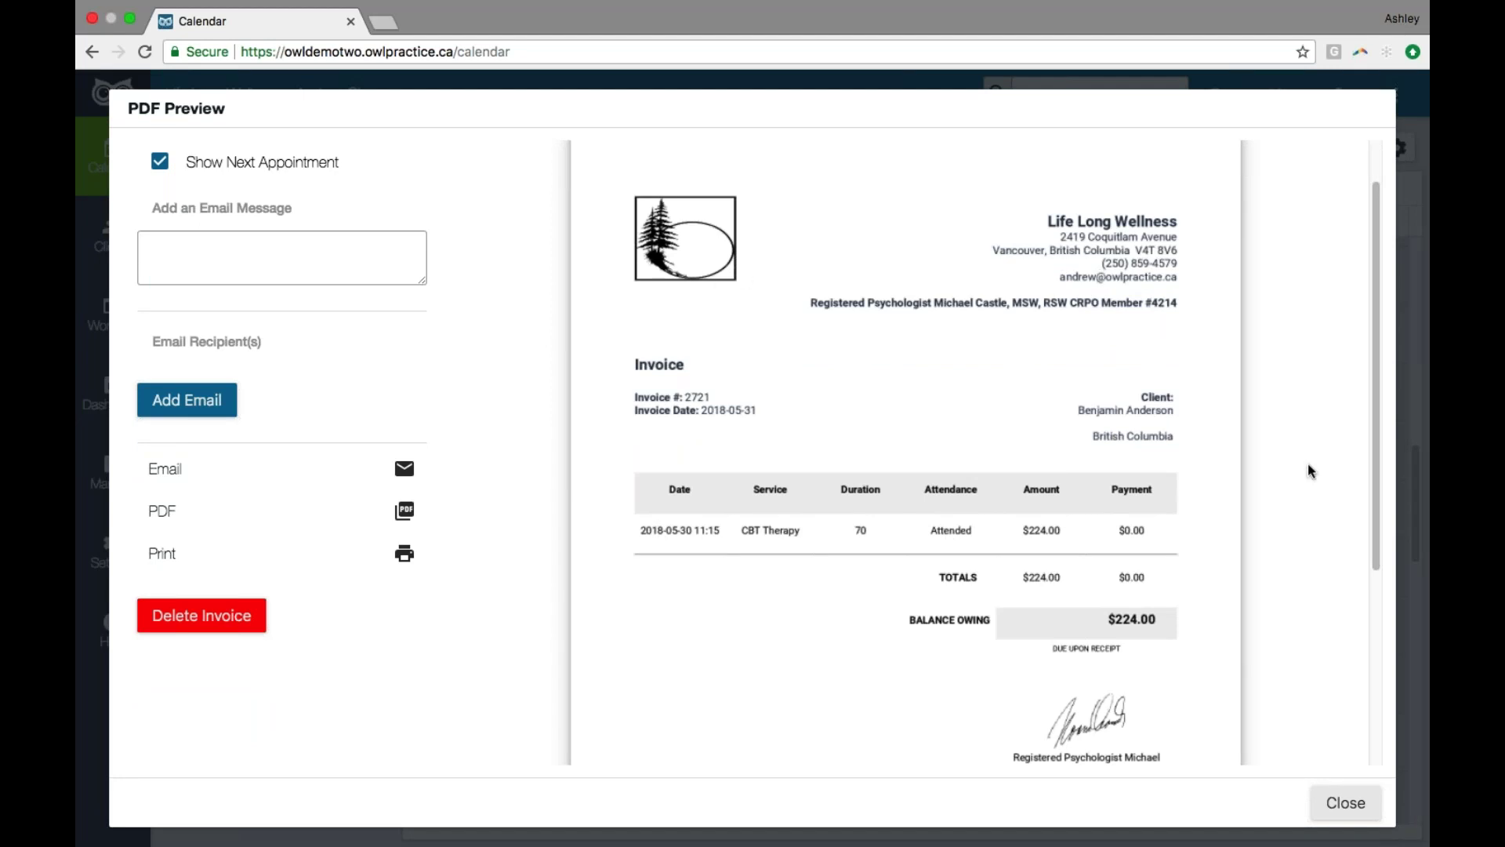
left_click_drag(1376, 451, 1374, 535)
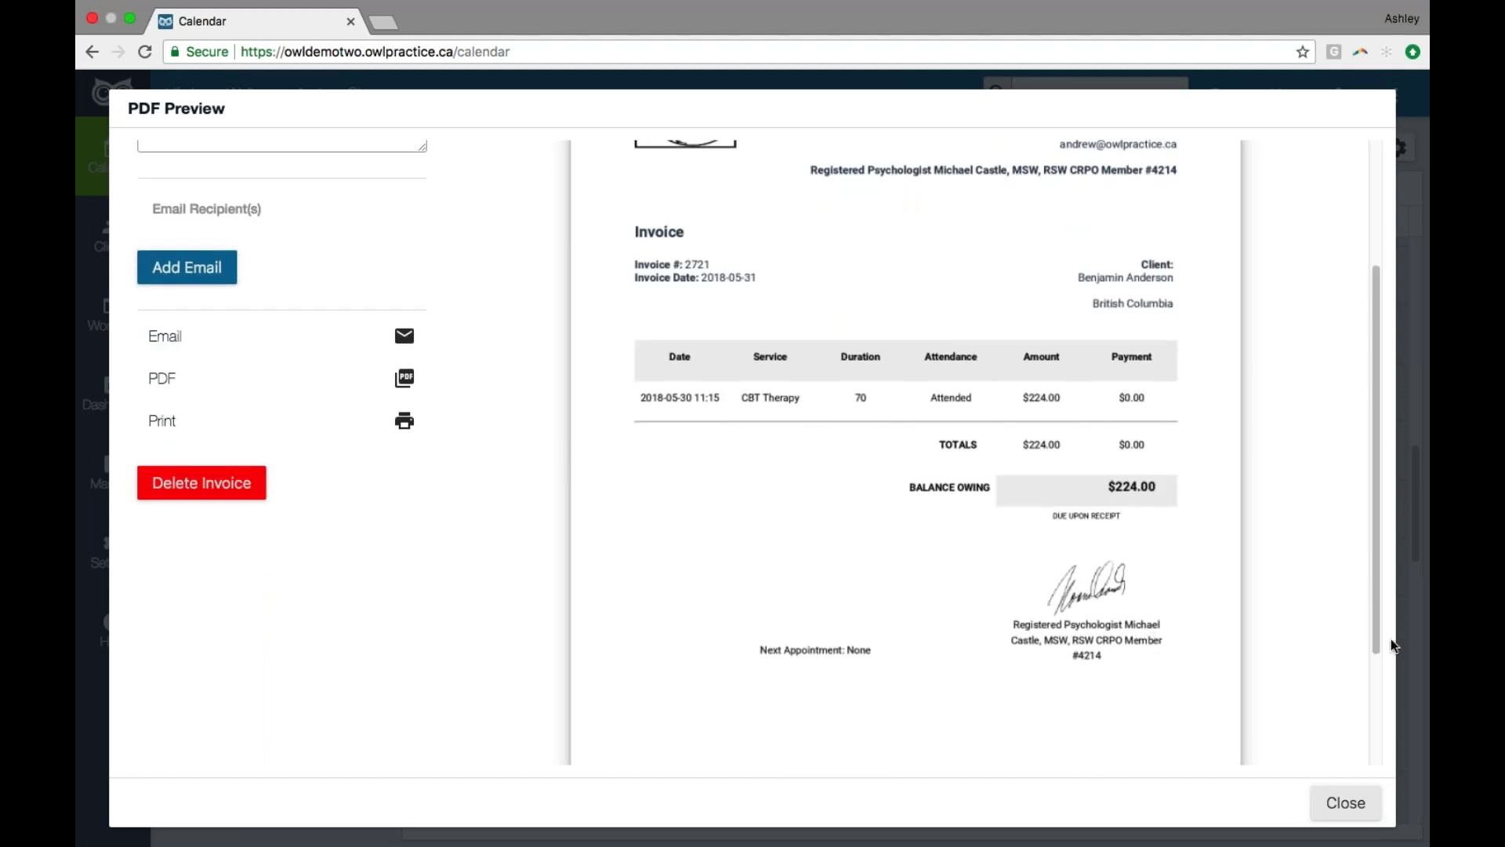
left_click_drag(1378, 580, 1374, 528)
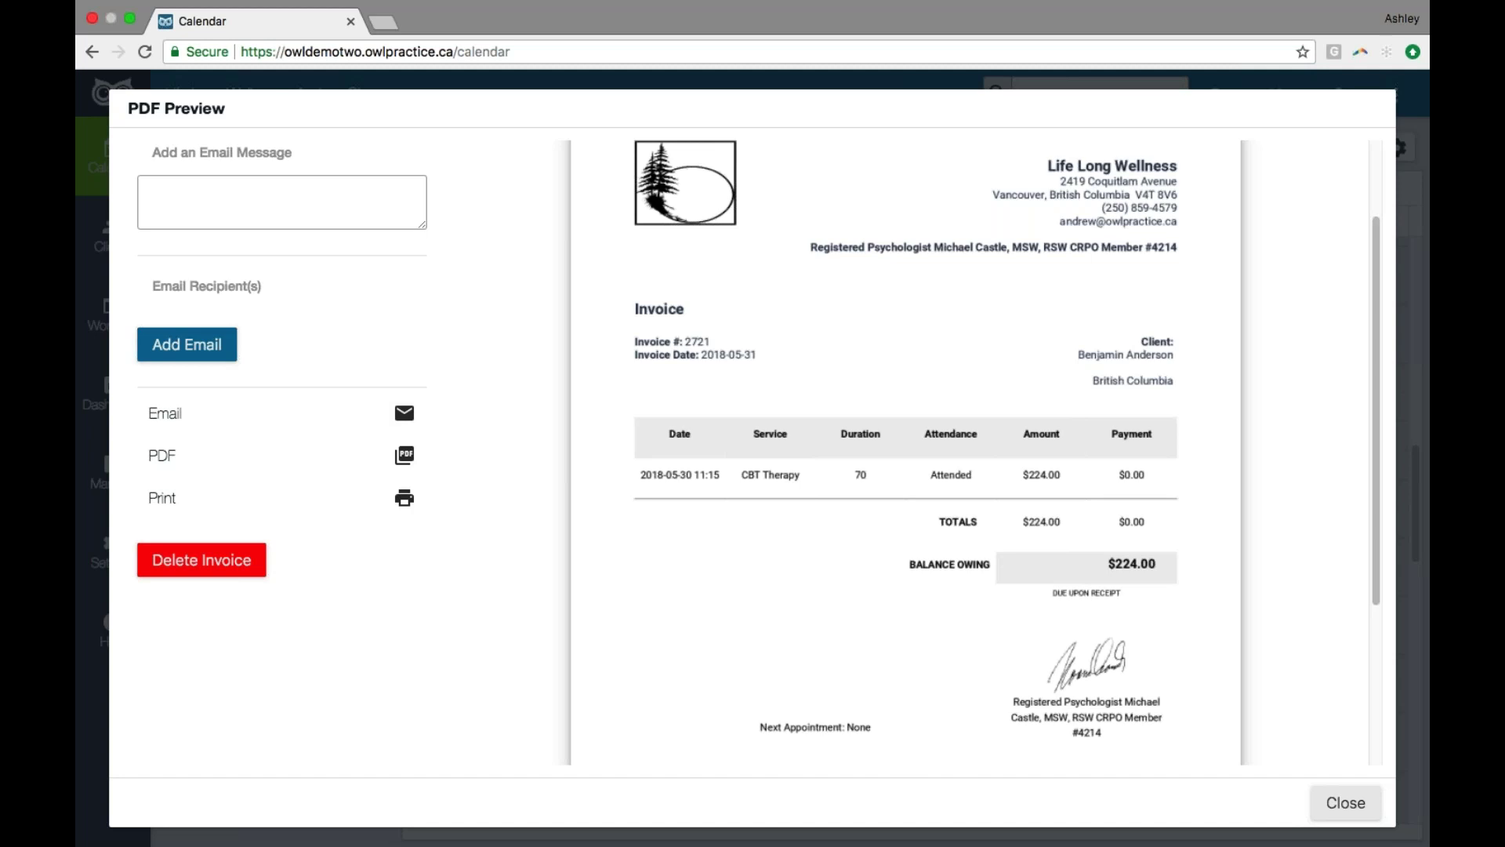
left_click(1345, 805)
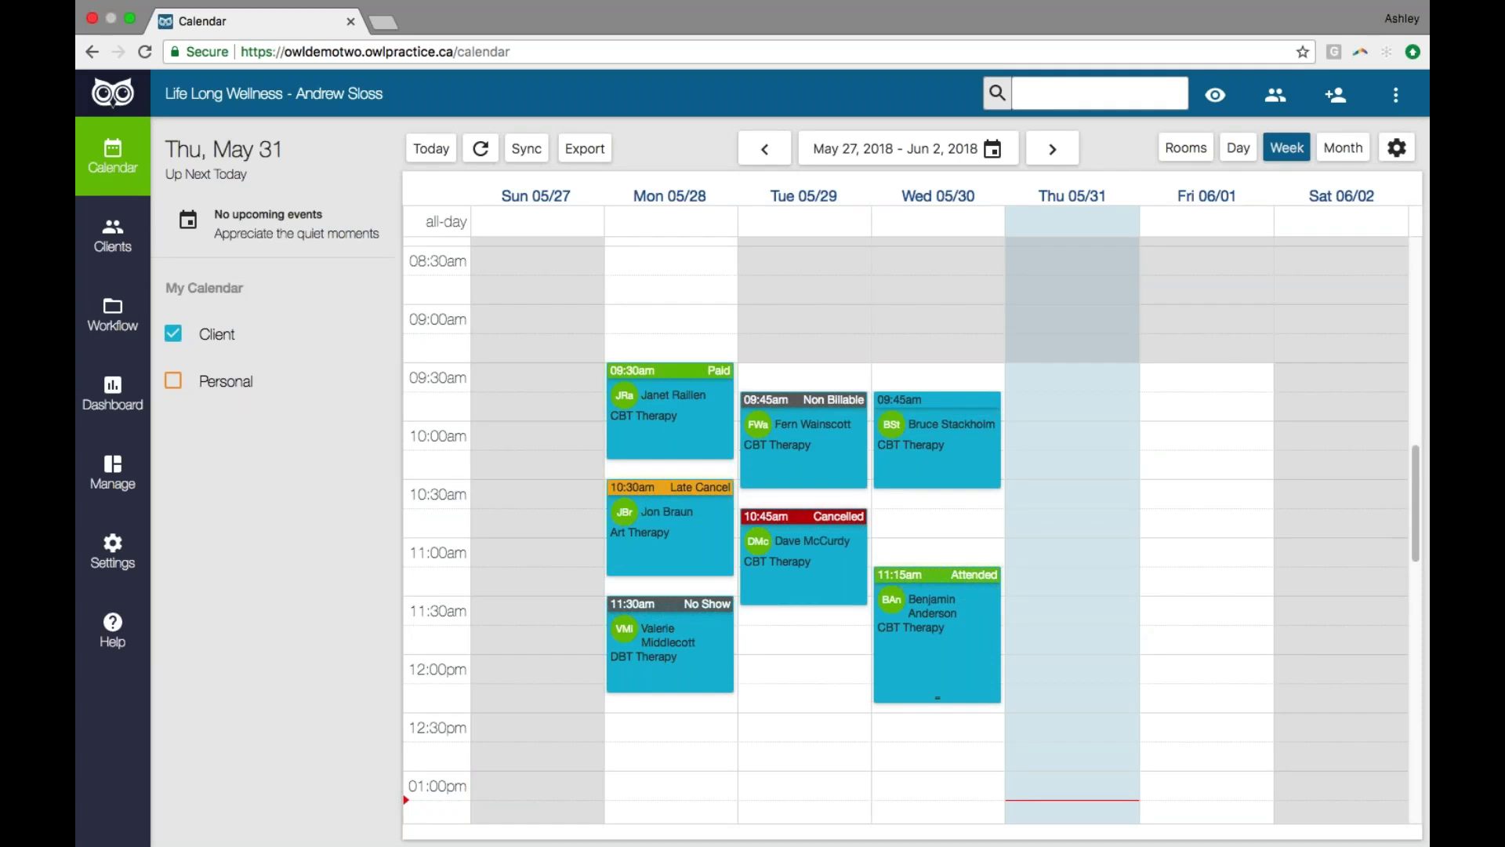
Step: Record the session's $224 payment with Credit Card as the payment method
left_click(922, 660)
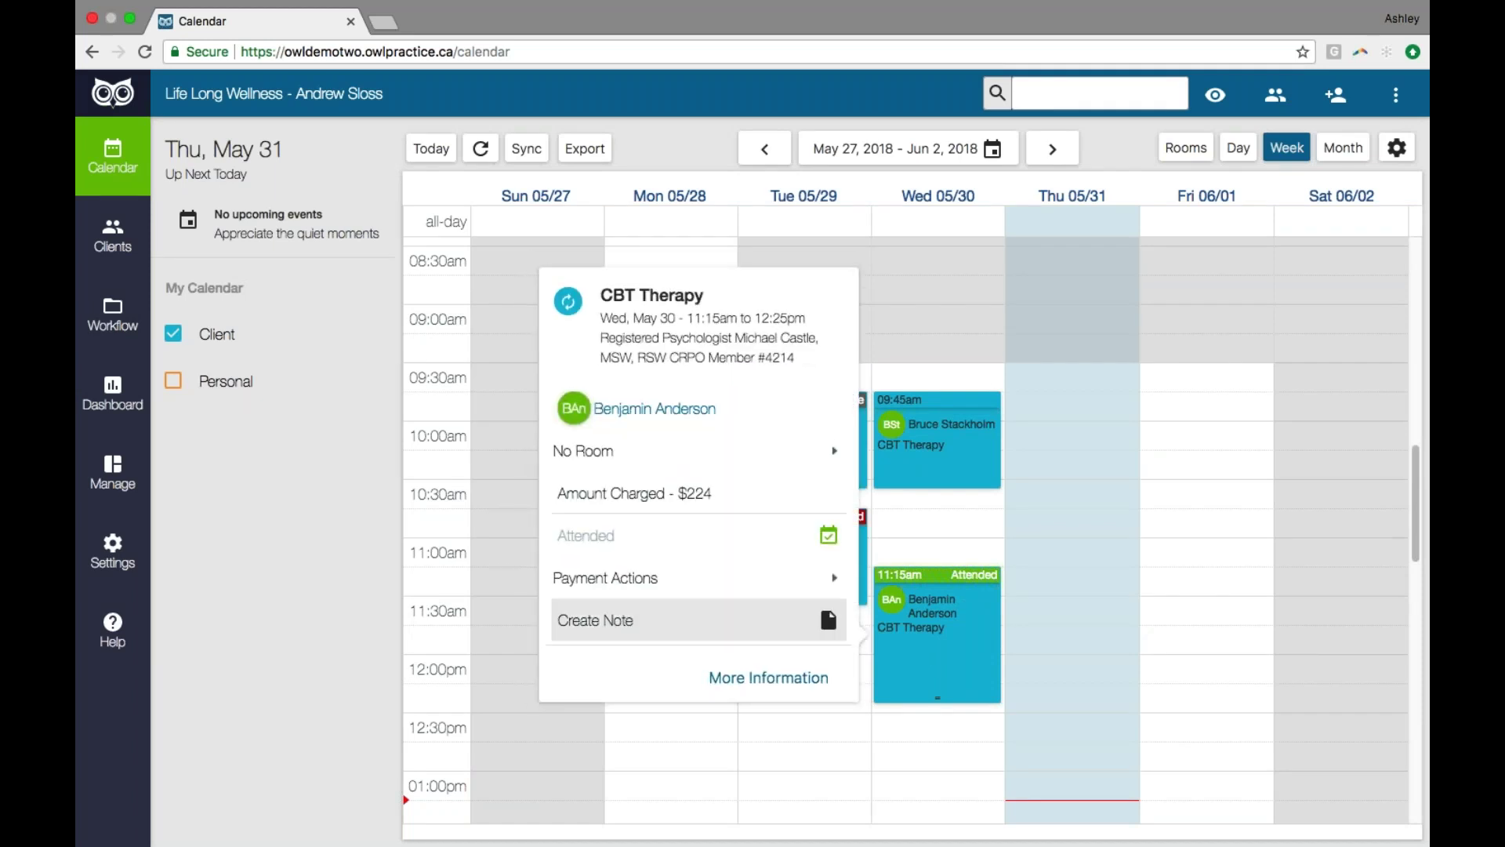
mouse_move(728, 589)
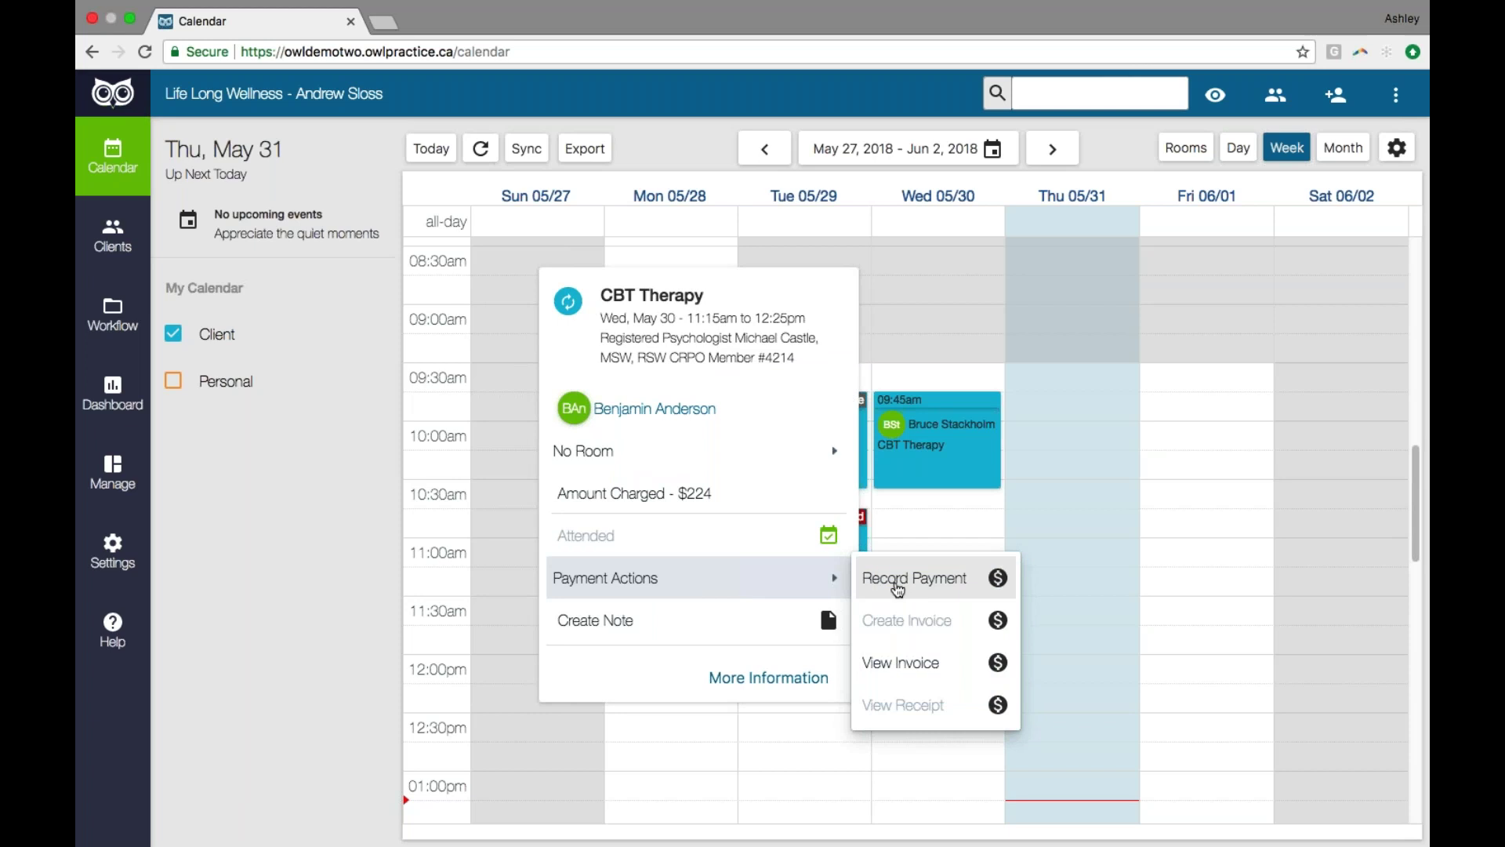
left_click(898, 581)
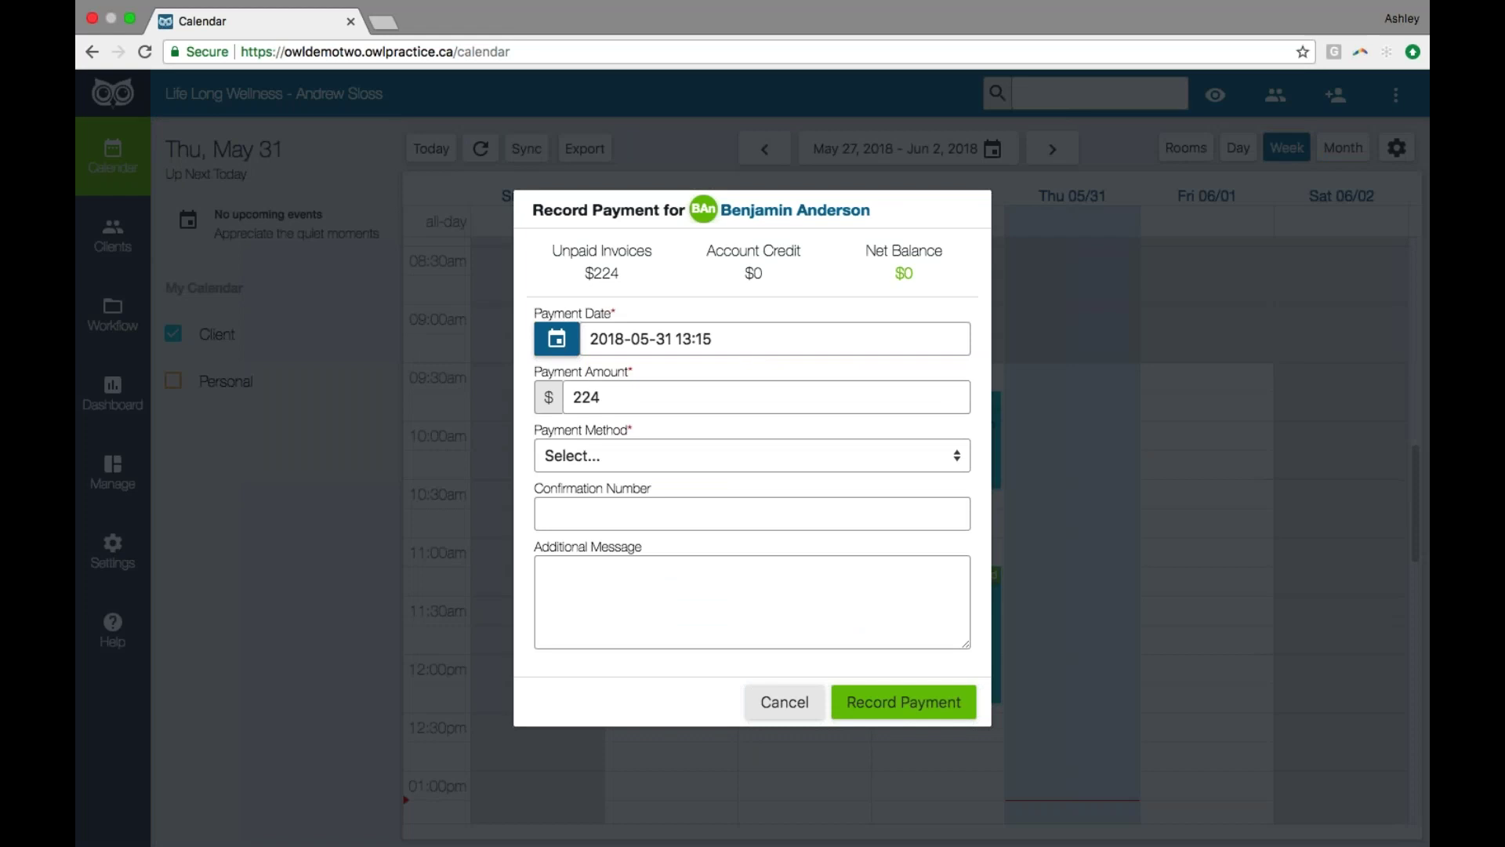
left_click(641, 458)
left_click(638, 497)
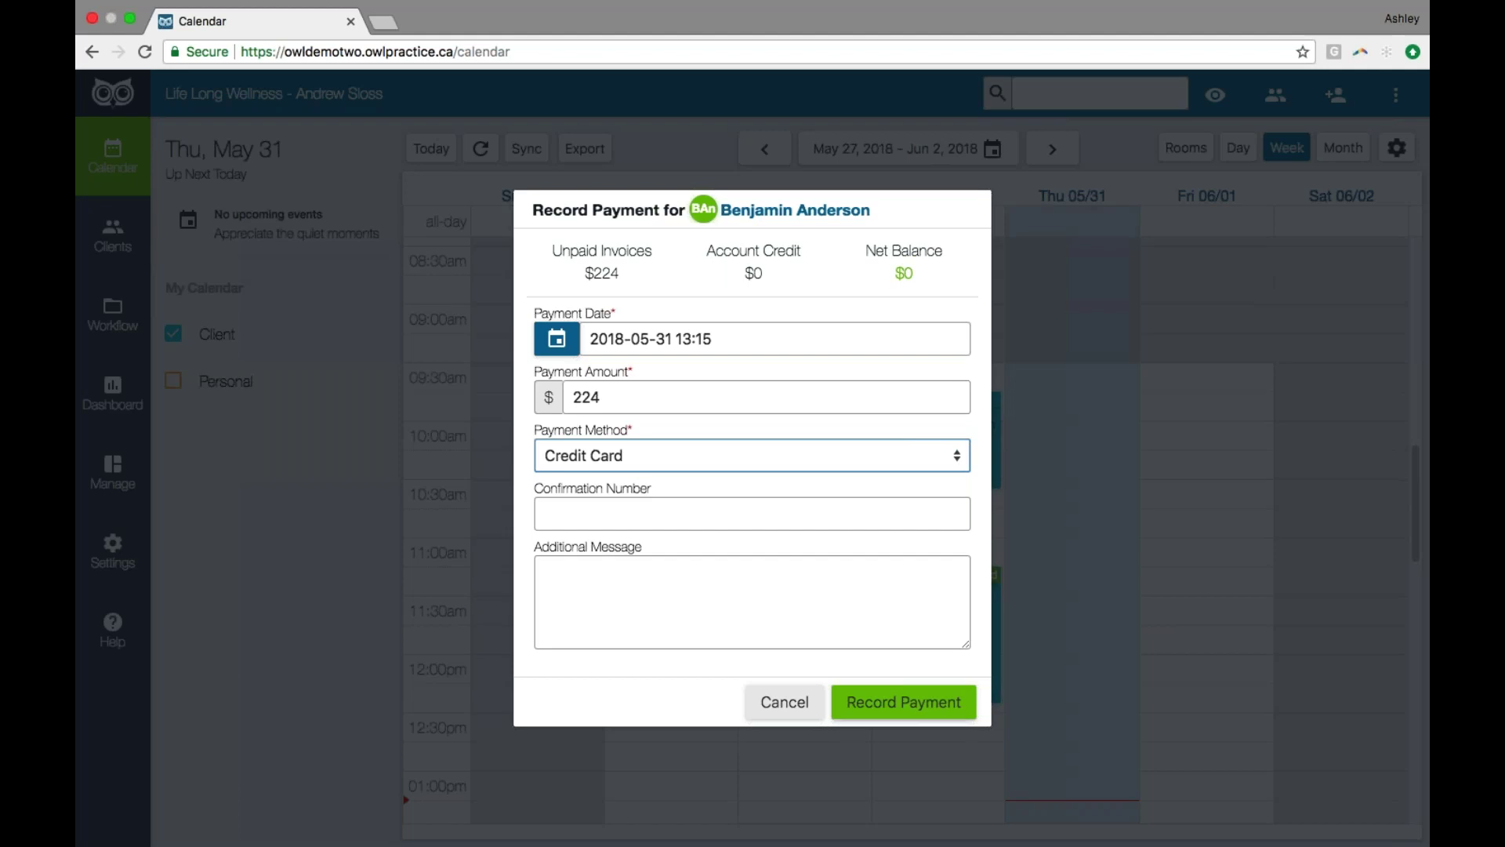
left_click(909, 706)
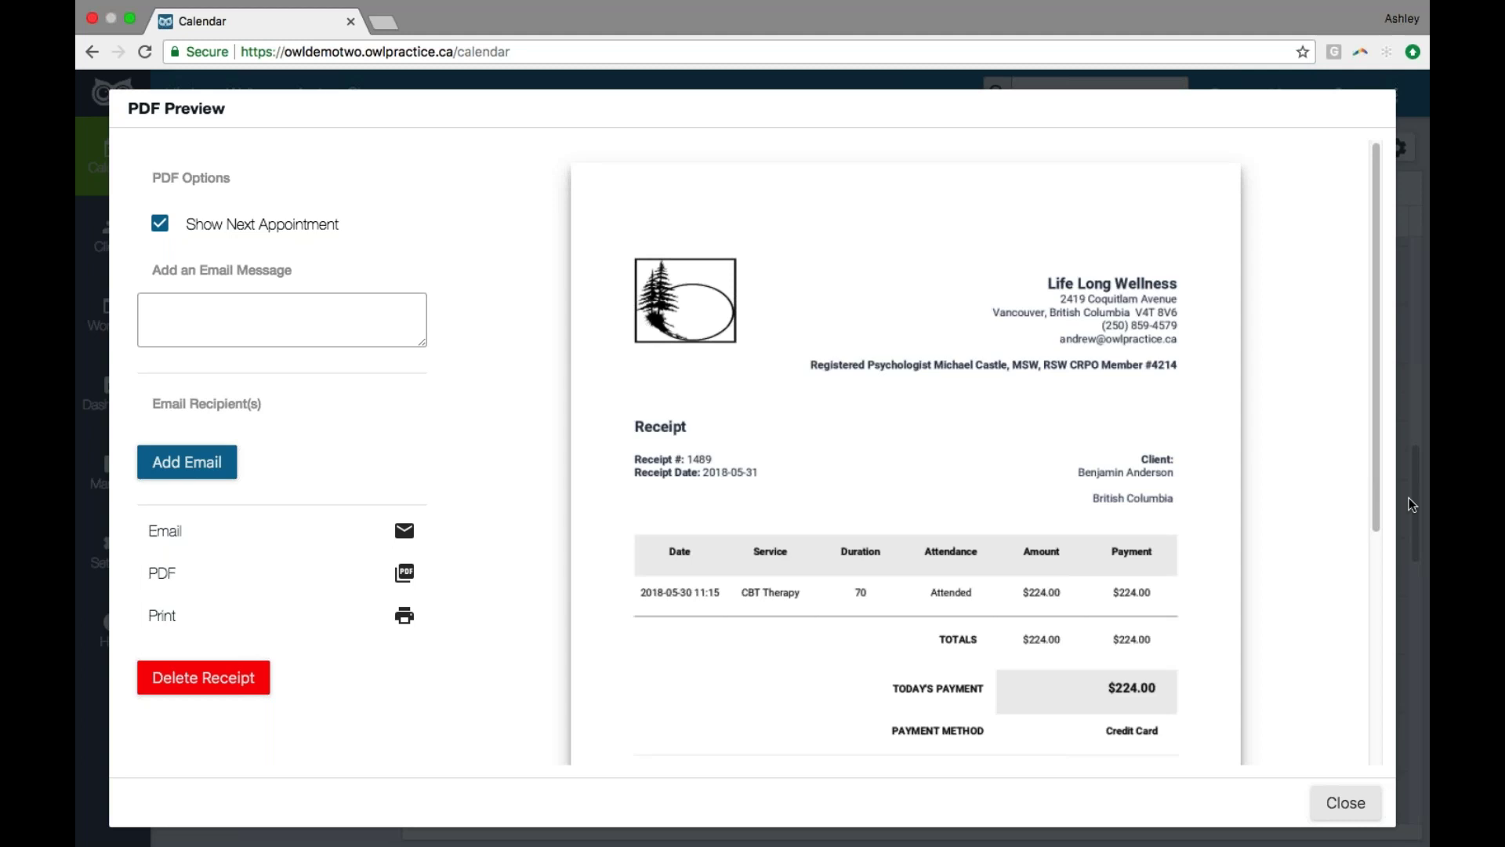
Step: Review the $224 credit-card receipt with $0.00 owing, close it, and go to All Clients
left_click_drag(1376, 421, 1349, 604)
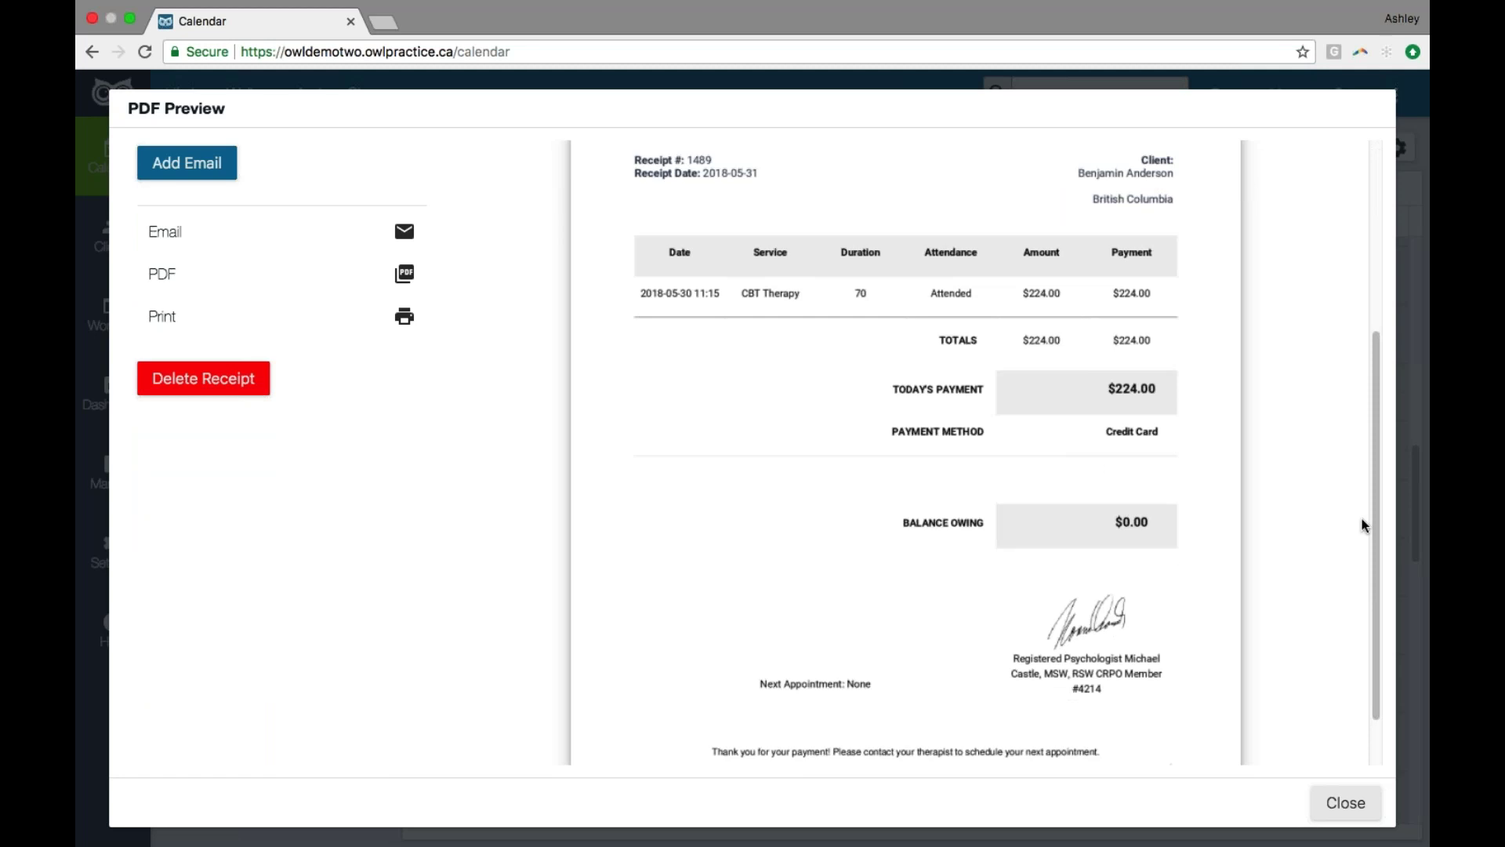
left_click_drag(1372, 512, 1368, 412)
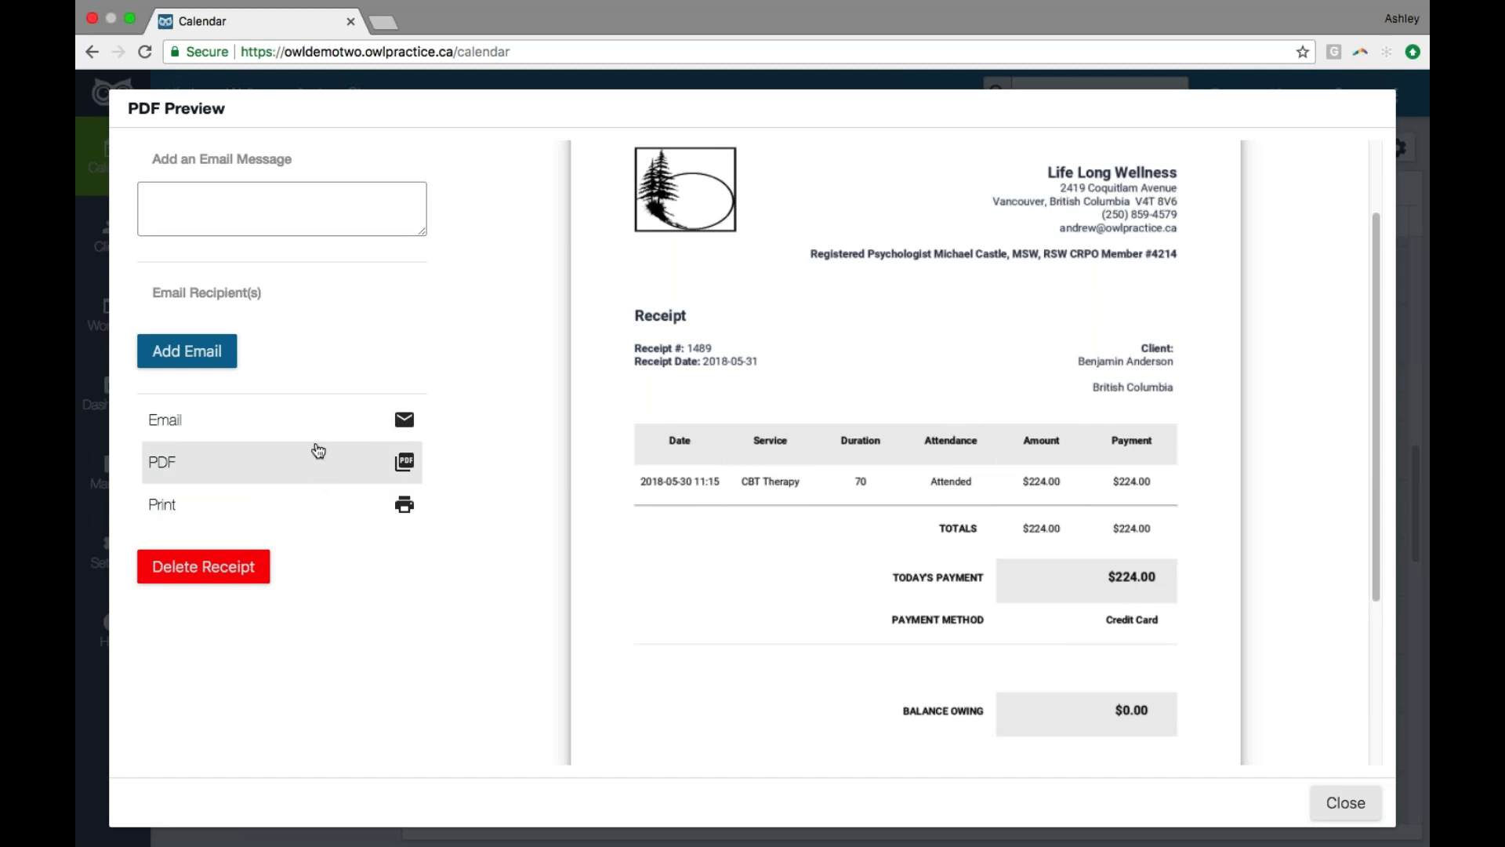
left_click(1346, 802)
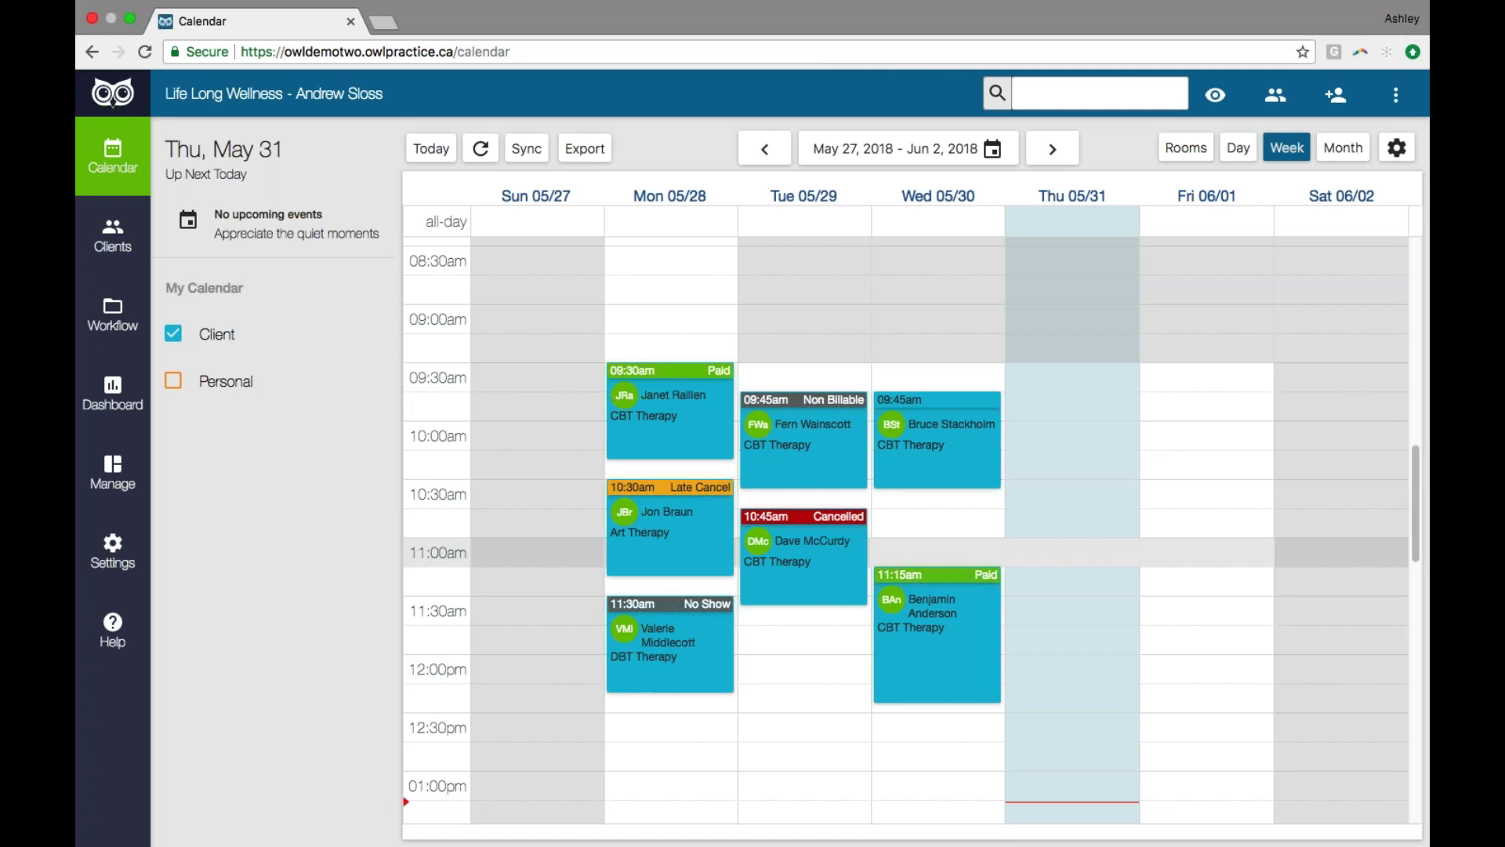
left_click(113, 235)
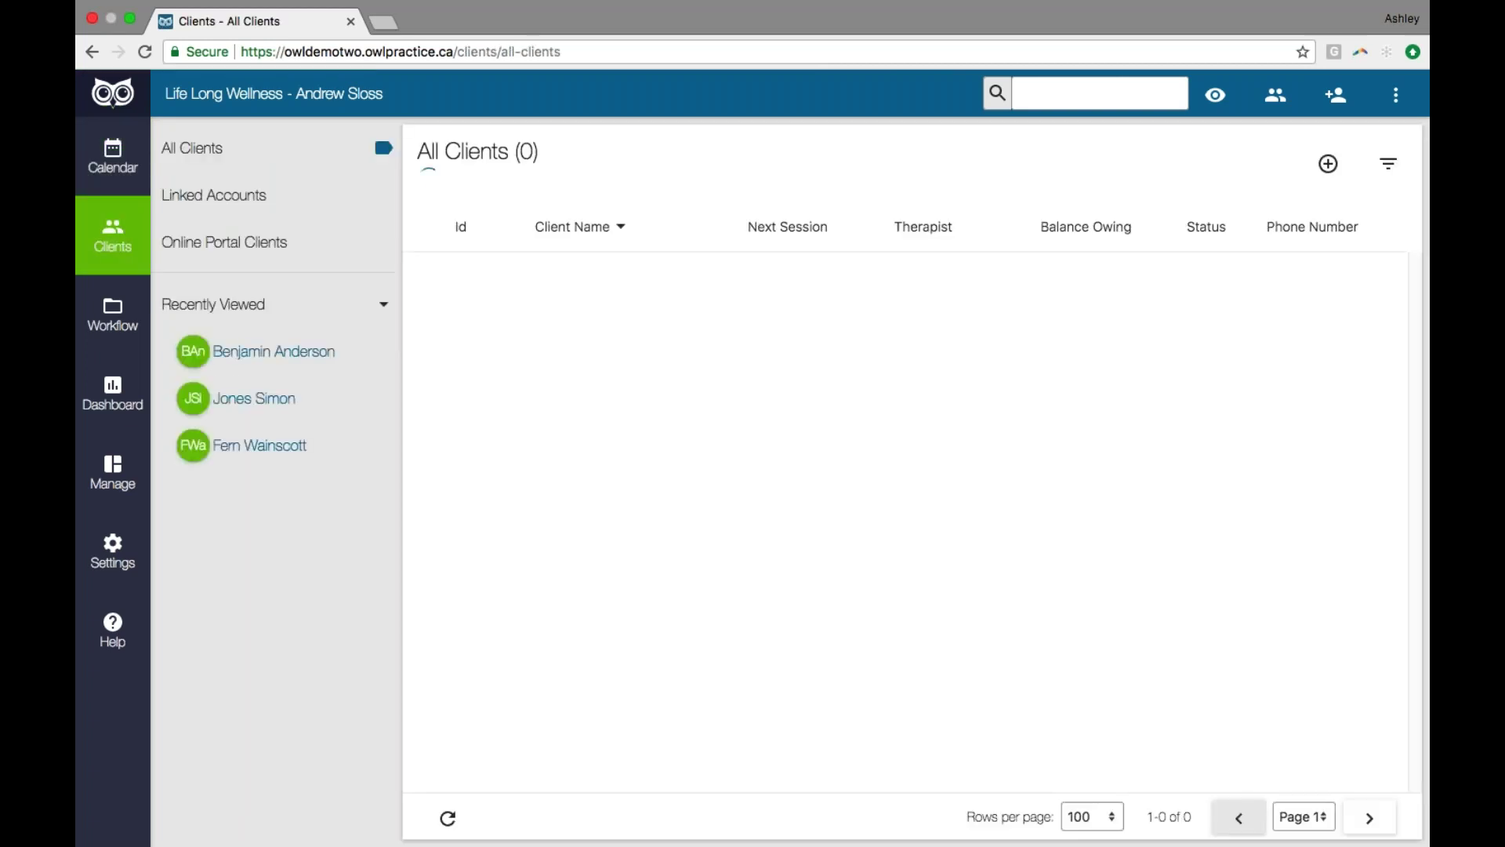
Step: Open the client's Finances, switch to Non-Session Charges, and start a new charge
left_click(274, 354)
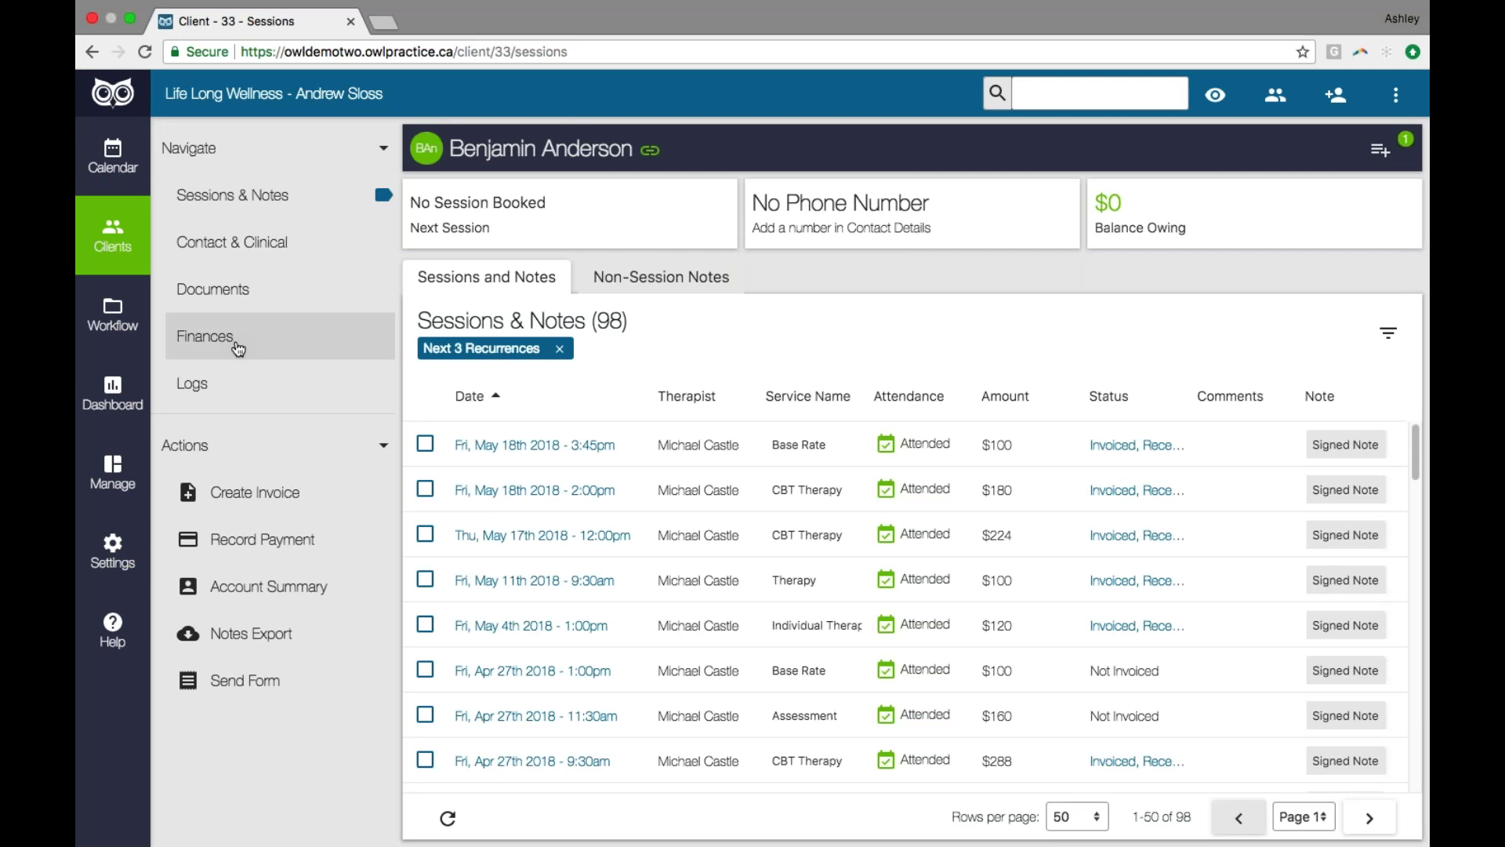
left_click(205, 337)
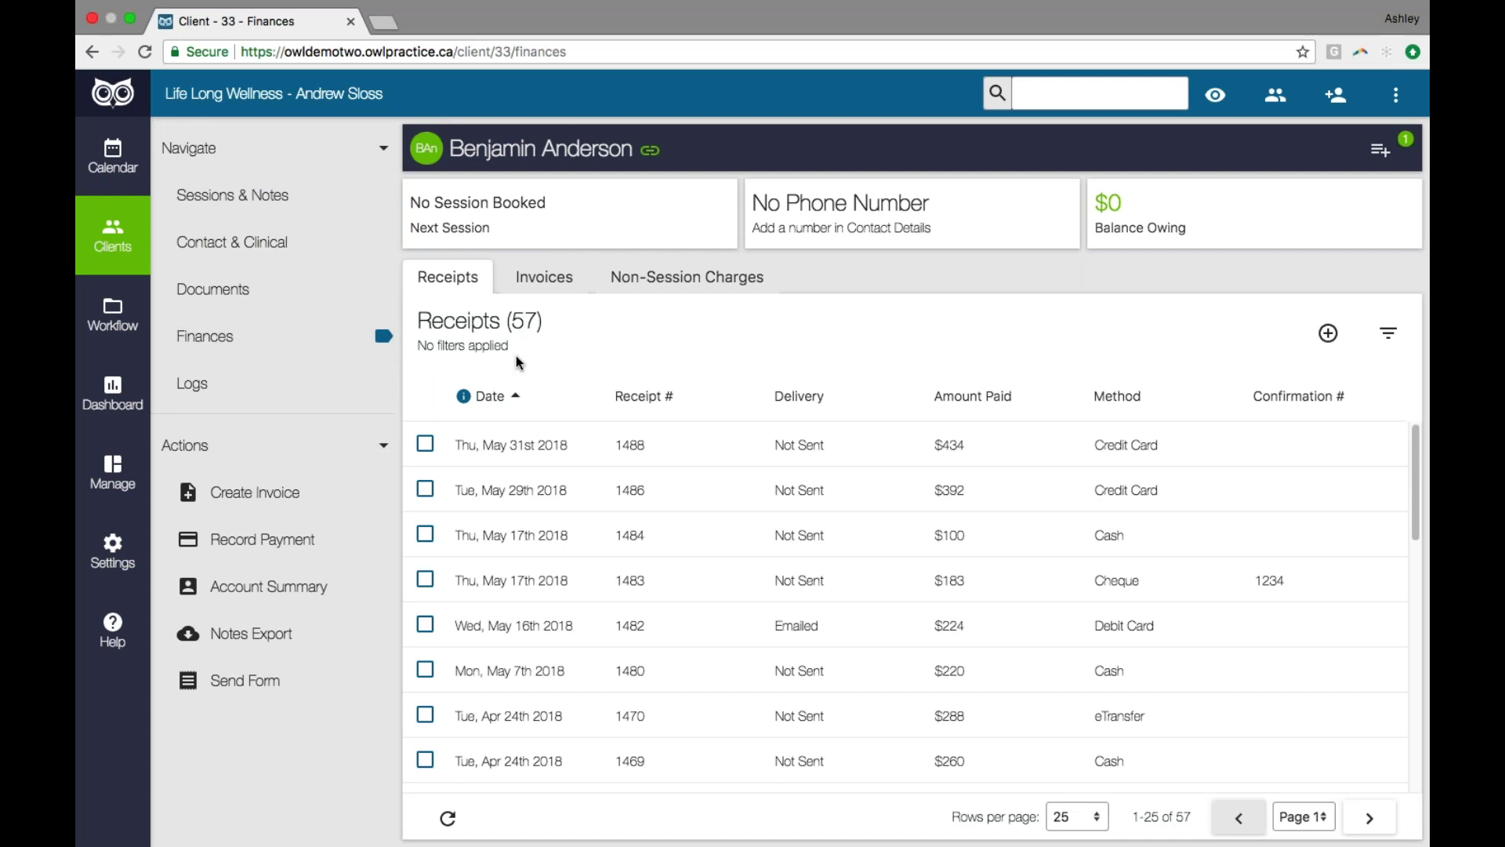
left_click(557, 296)
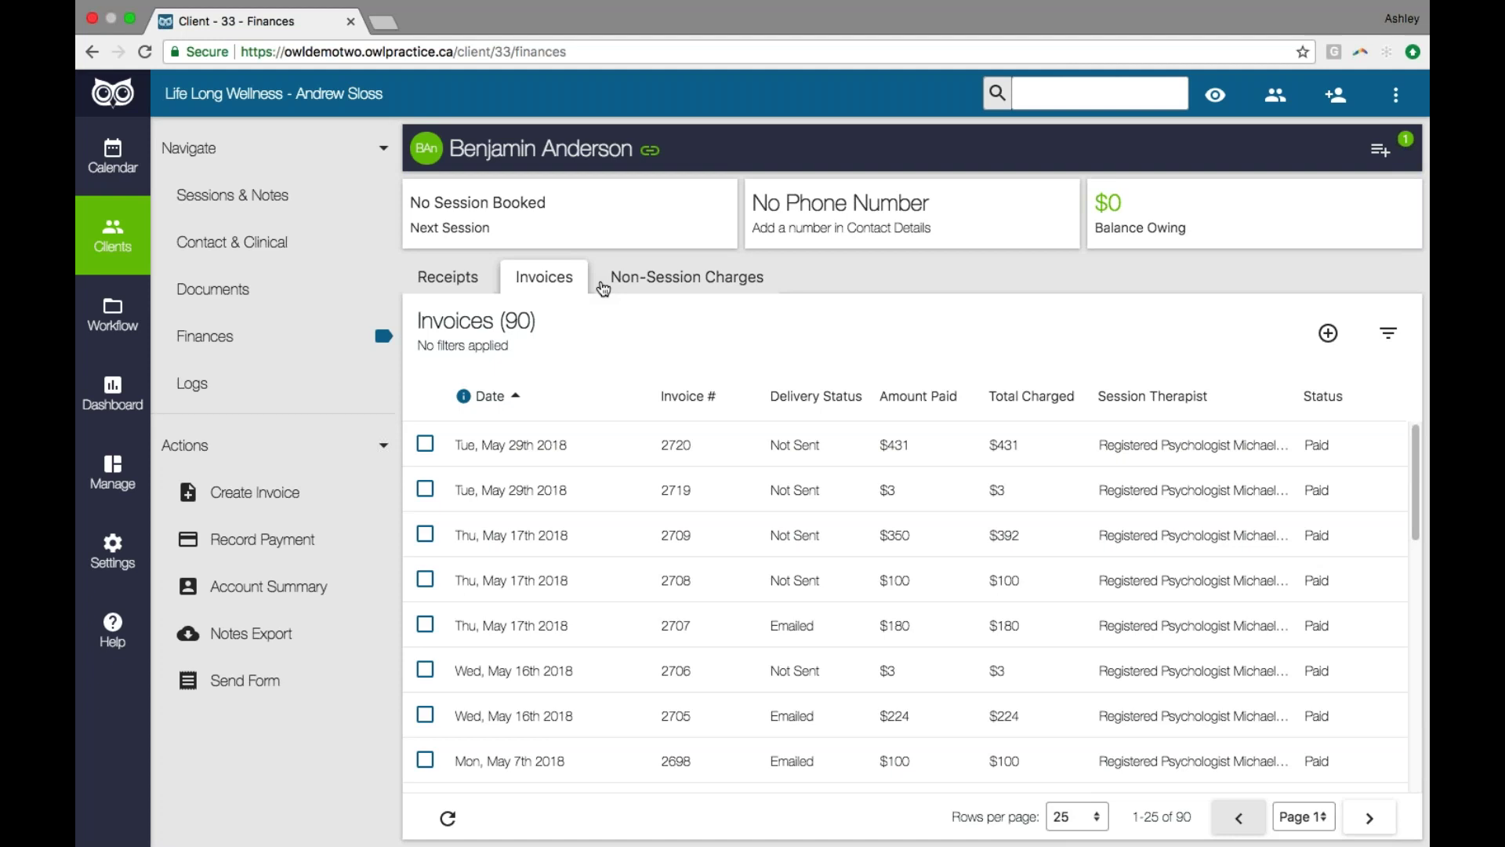
left_click(687, 282)
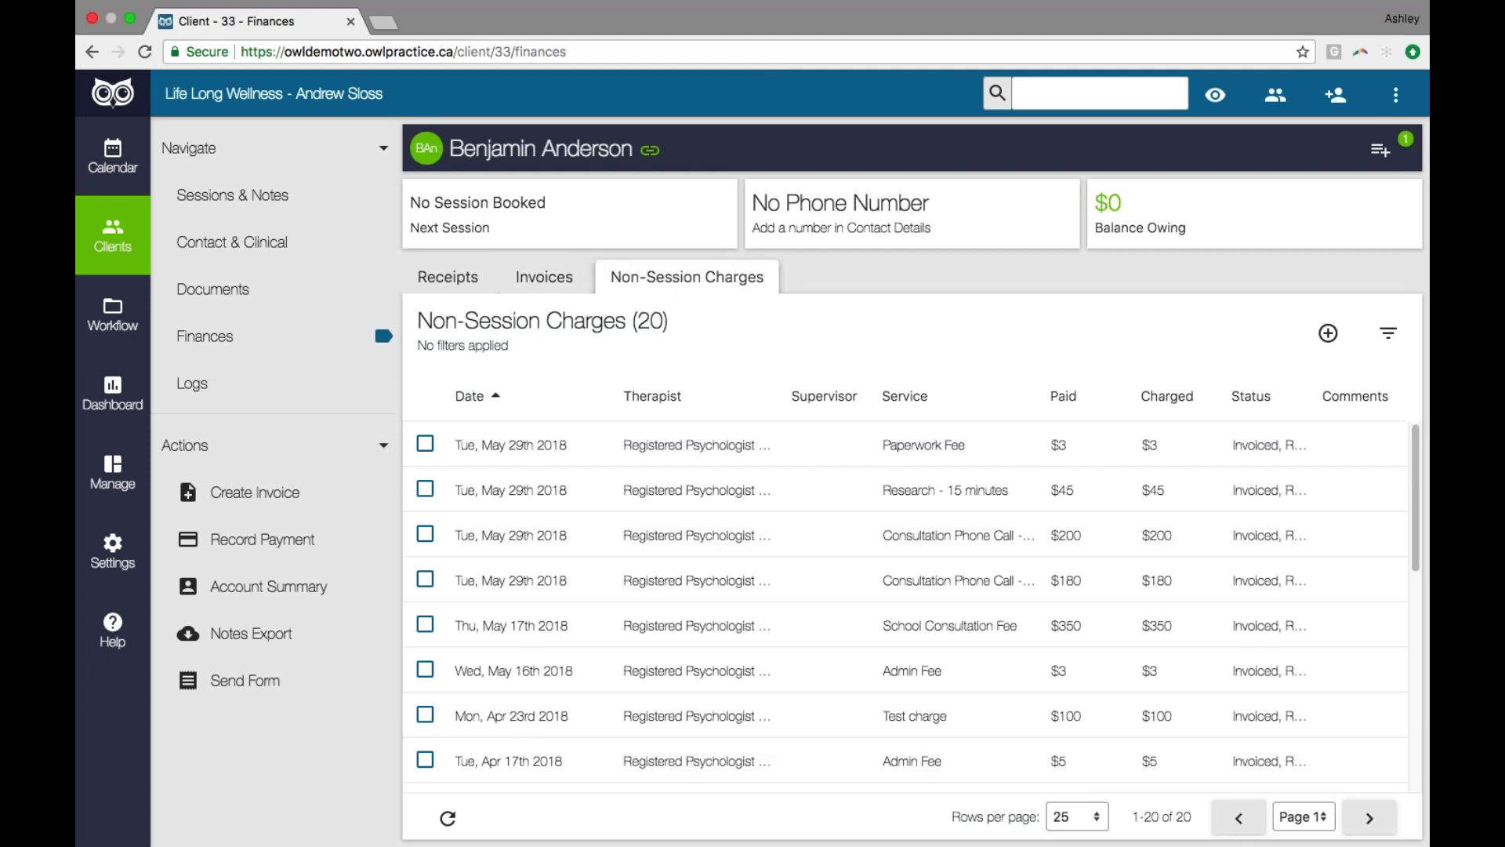
left_click(1329, 333)
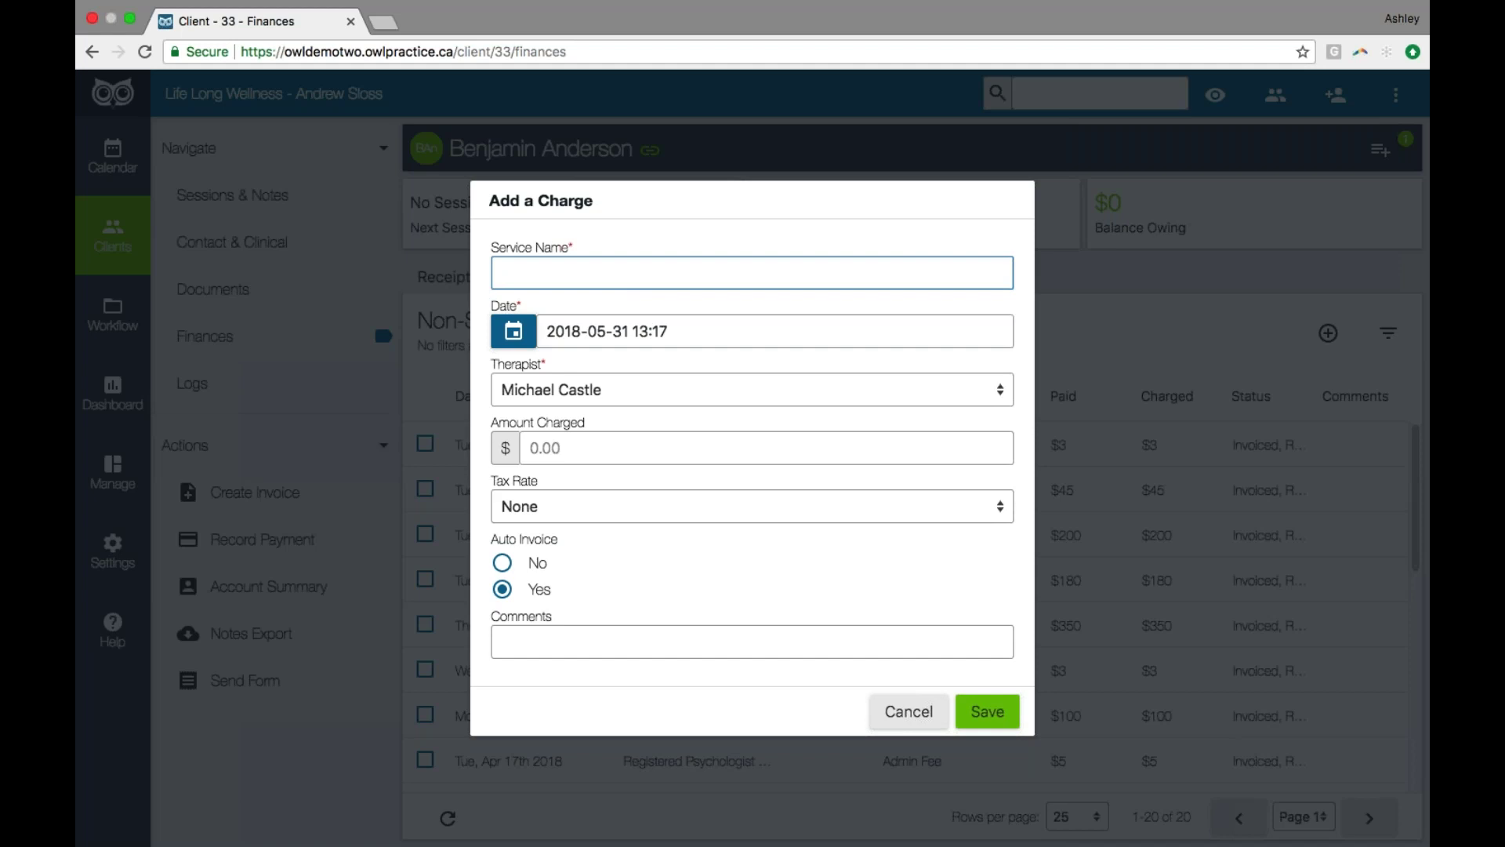
Step: Save a $3.00 Paperwork Fee charge, then bring up the client's Account Summary dialog
type("Paperrwork Fee")
left_click(557, 449)
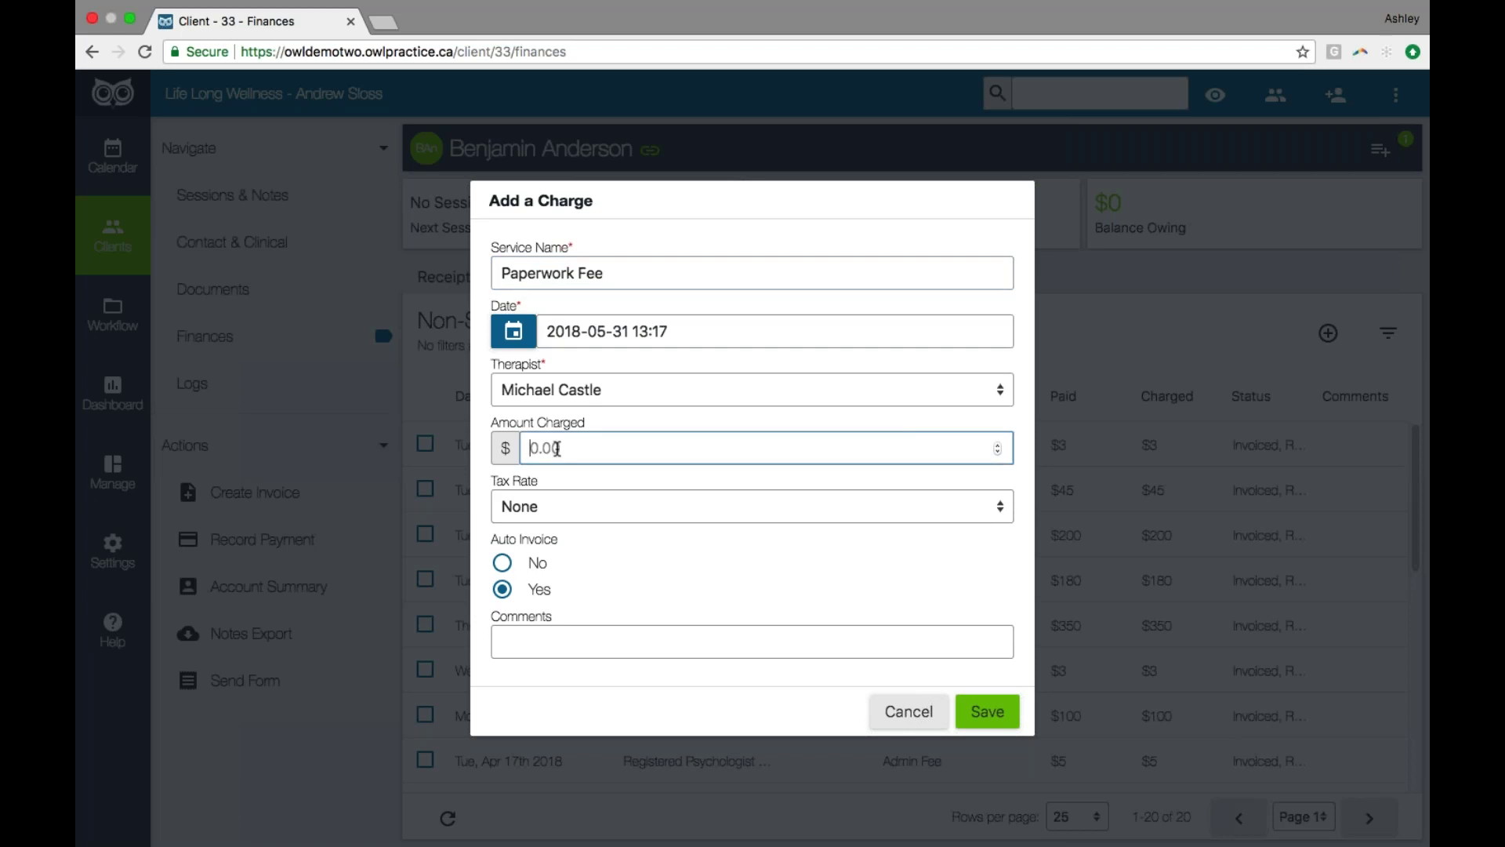
type("3.00")
left_click(987, 712)
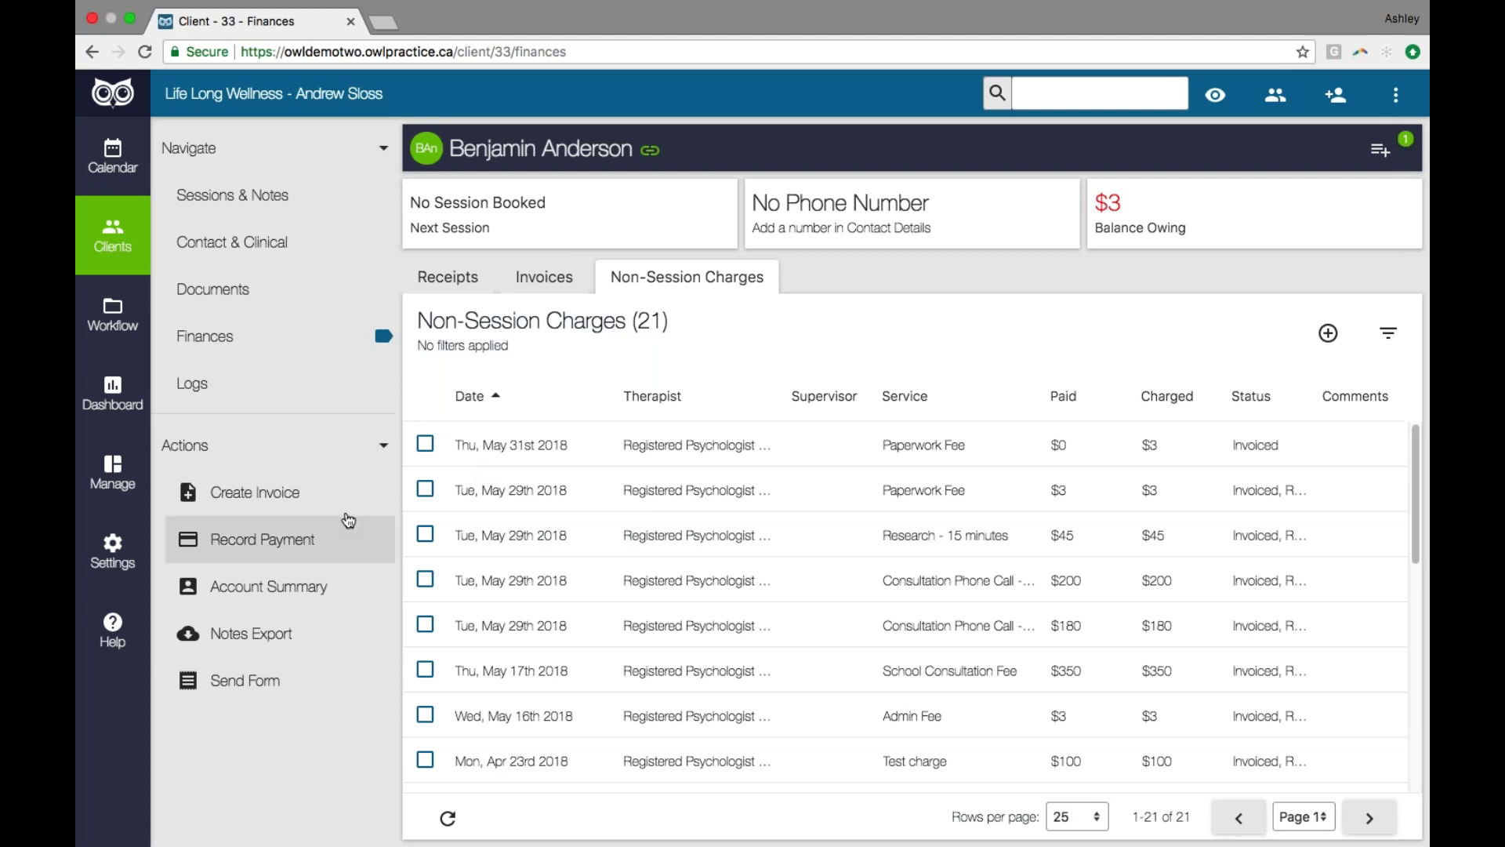
left_click(255, 588)
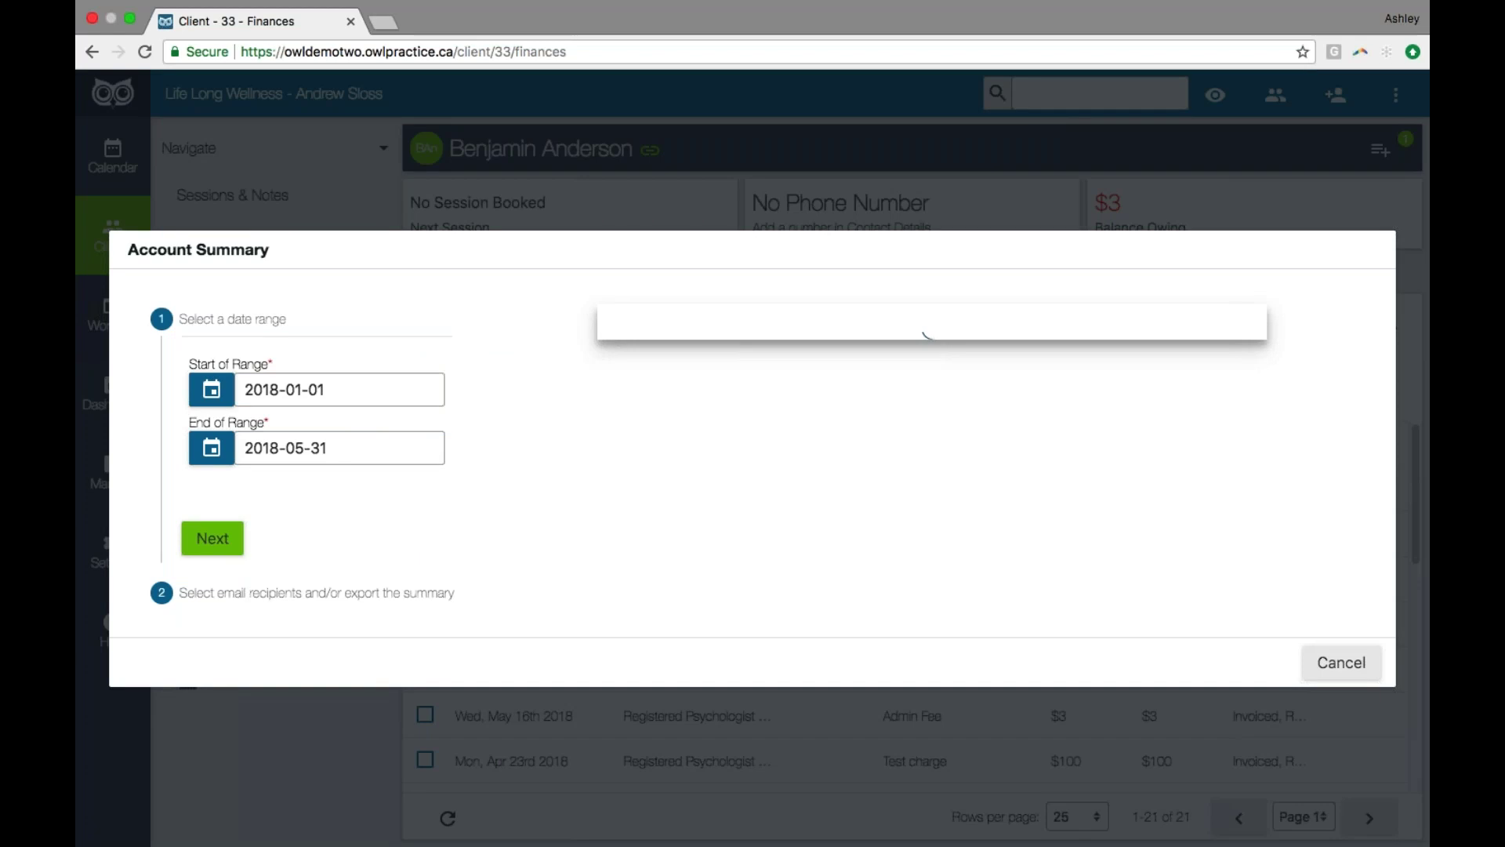
Step: Preview the account summary from January 1, 2018, check the $3.00 balance owing, then close it
left_click(212, 389)
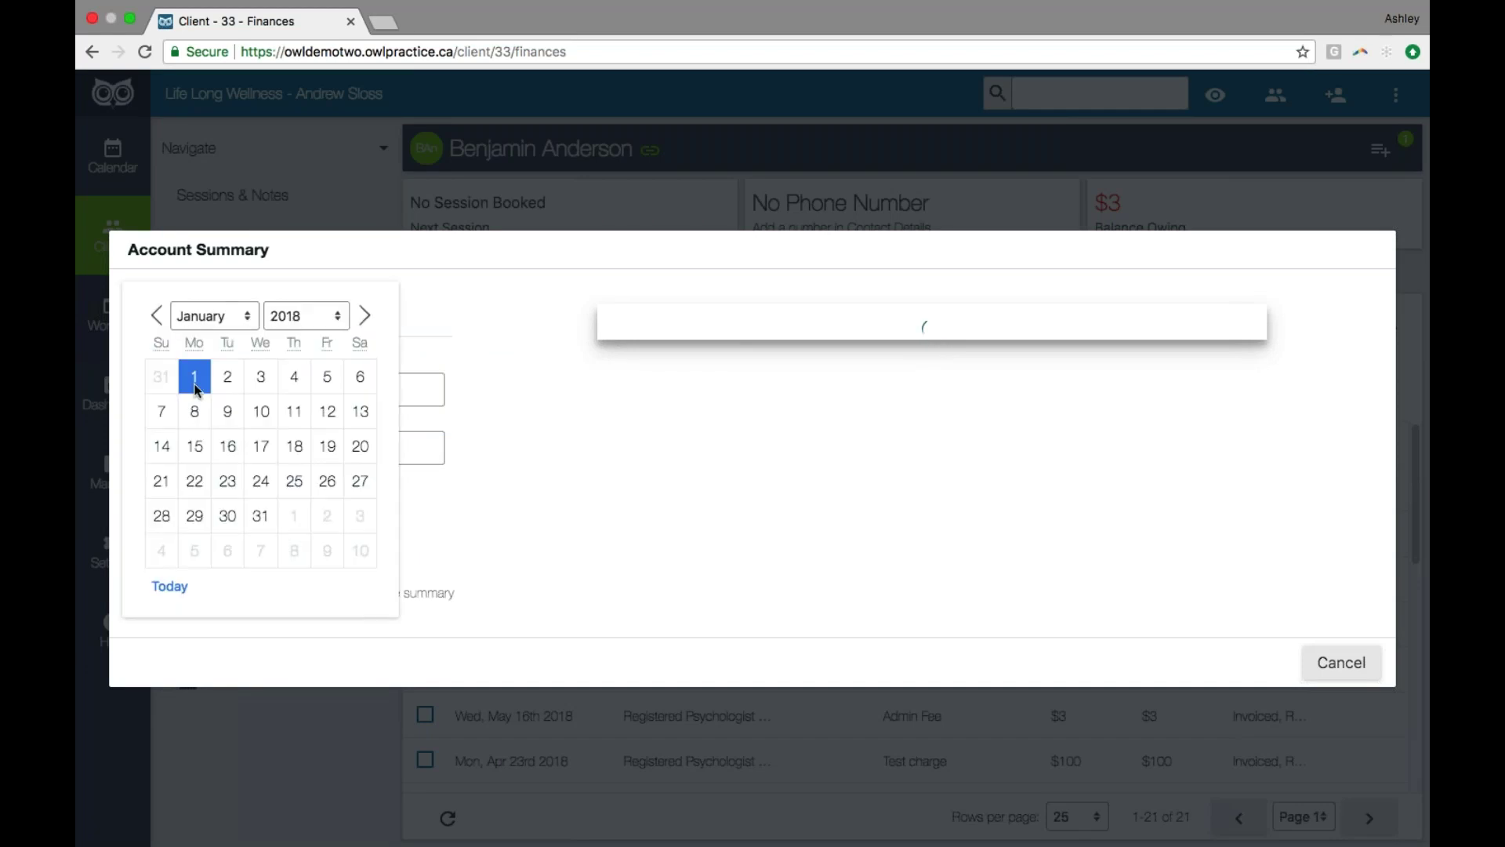
left_click(432, 365)
left_click(213, 397)
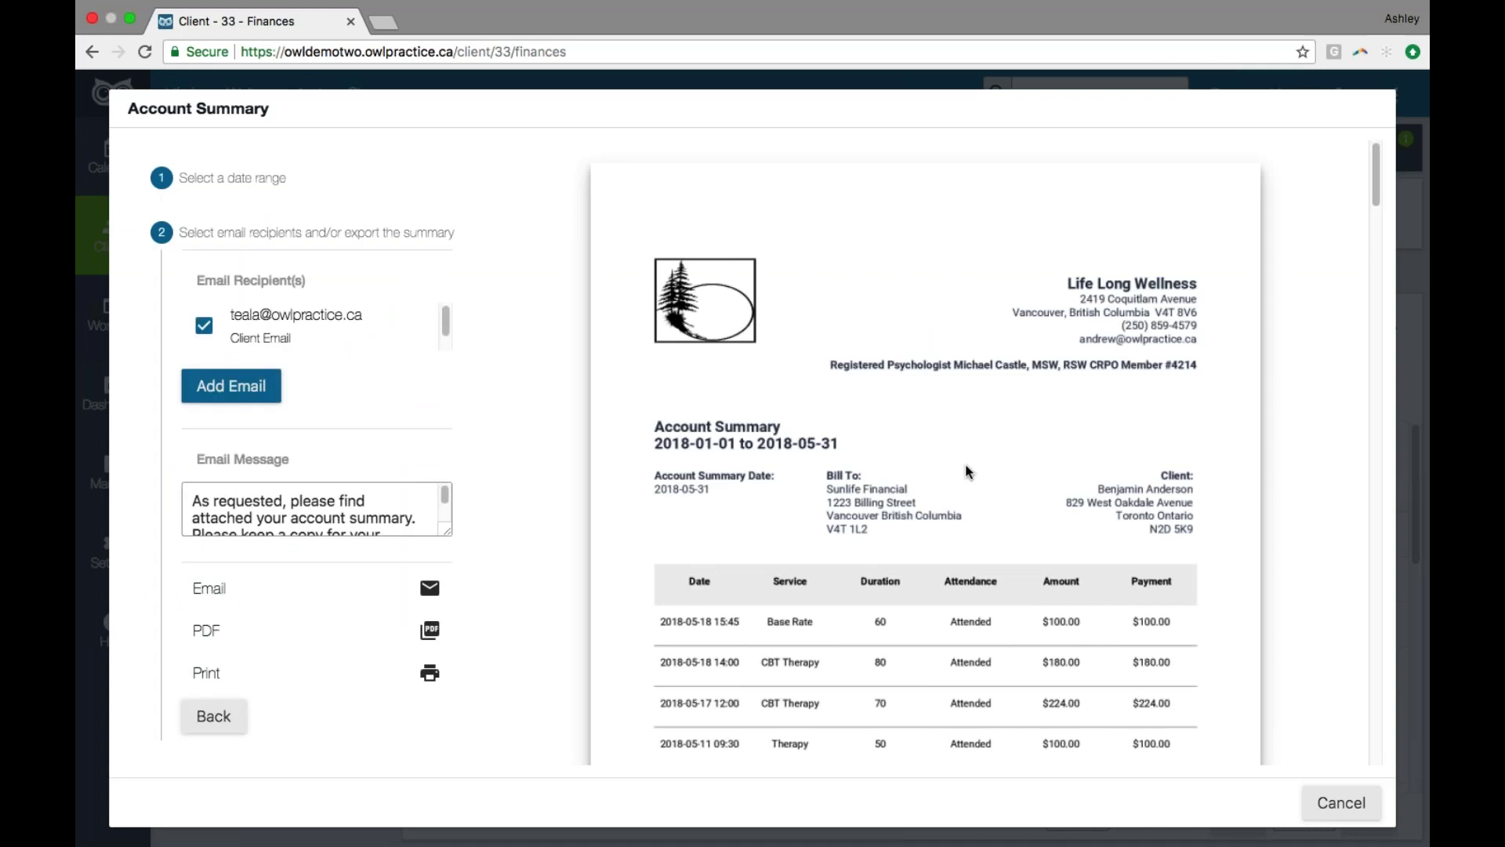
scroll(1376, 167, "down", 1)
left_click_drag(1374, 167, 1334, 688)
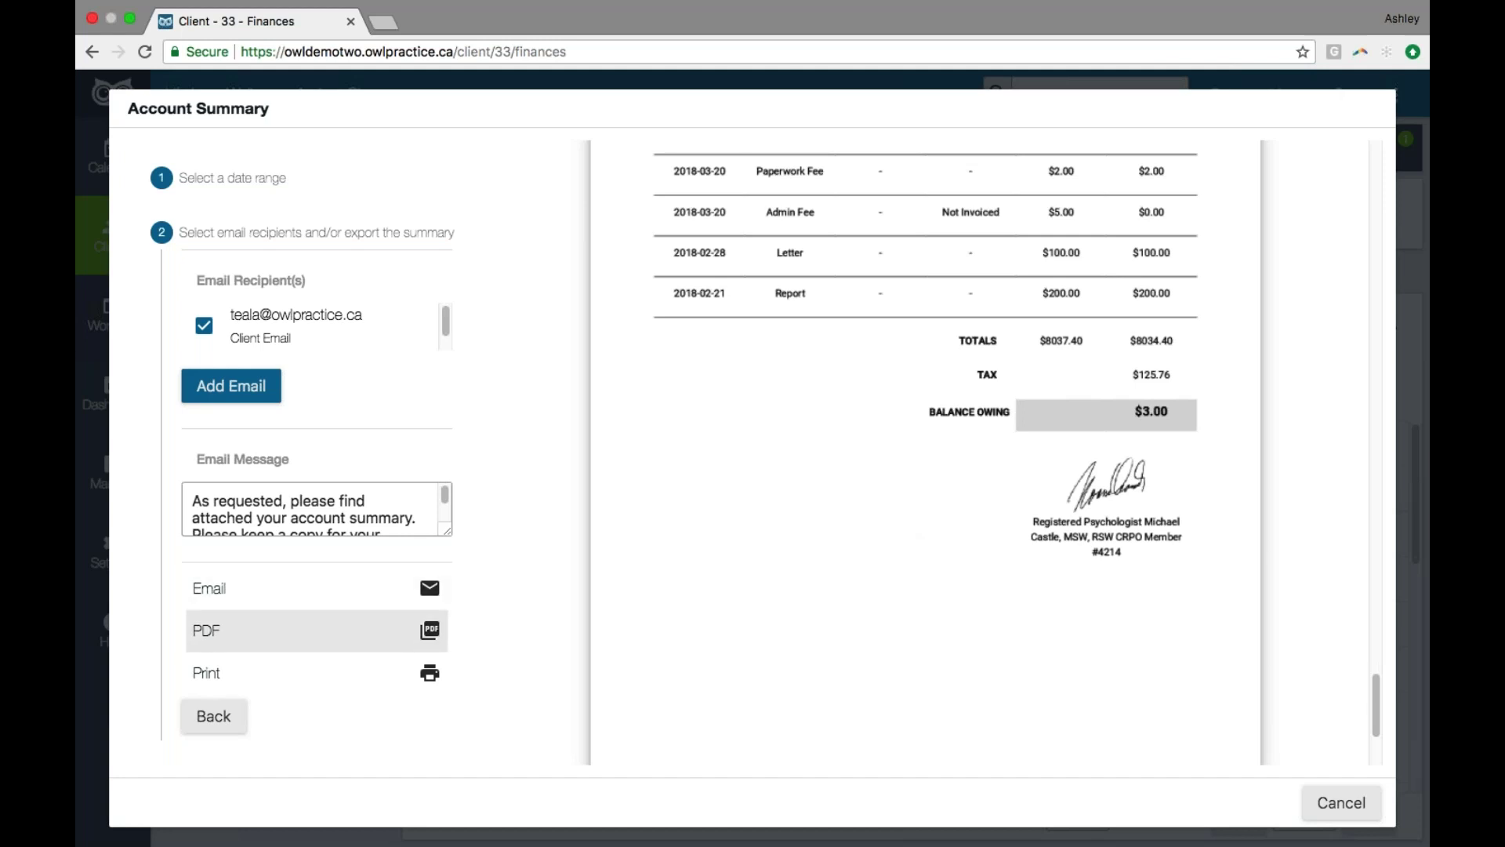
left_click(1335, 802)
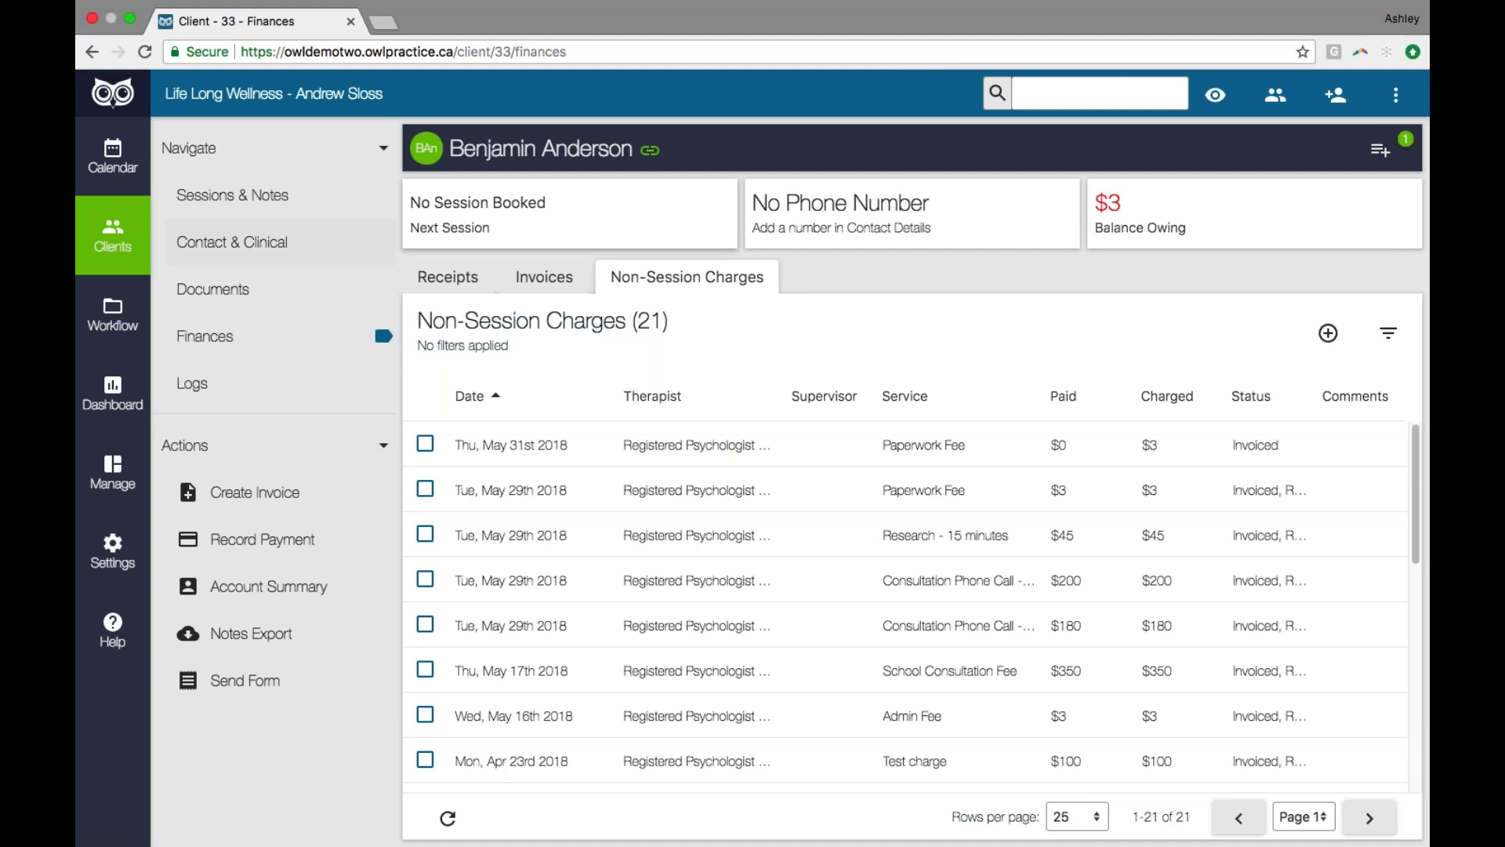
Step: Leave the client's finances and return to the May 27–June 2, 2018 week calendar
left_click(263, 200)
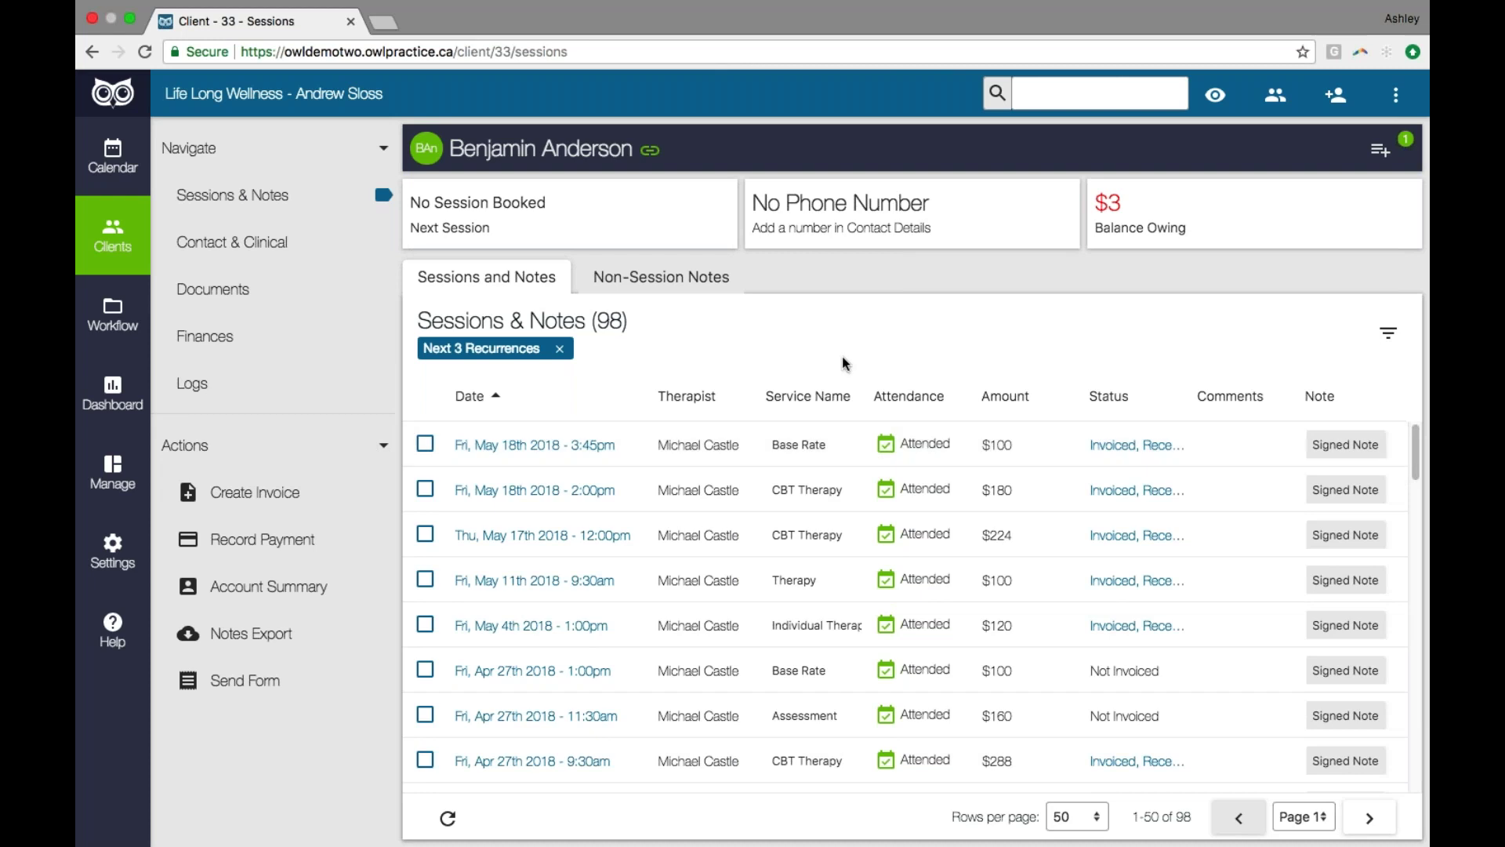
left_click(115, 239)
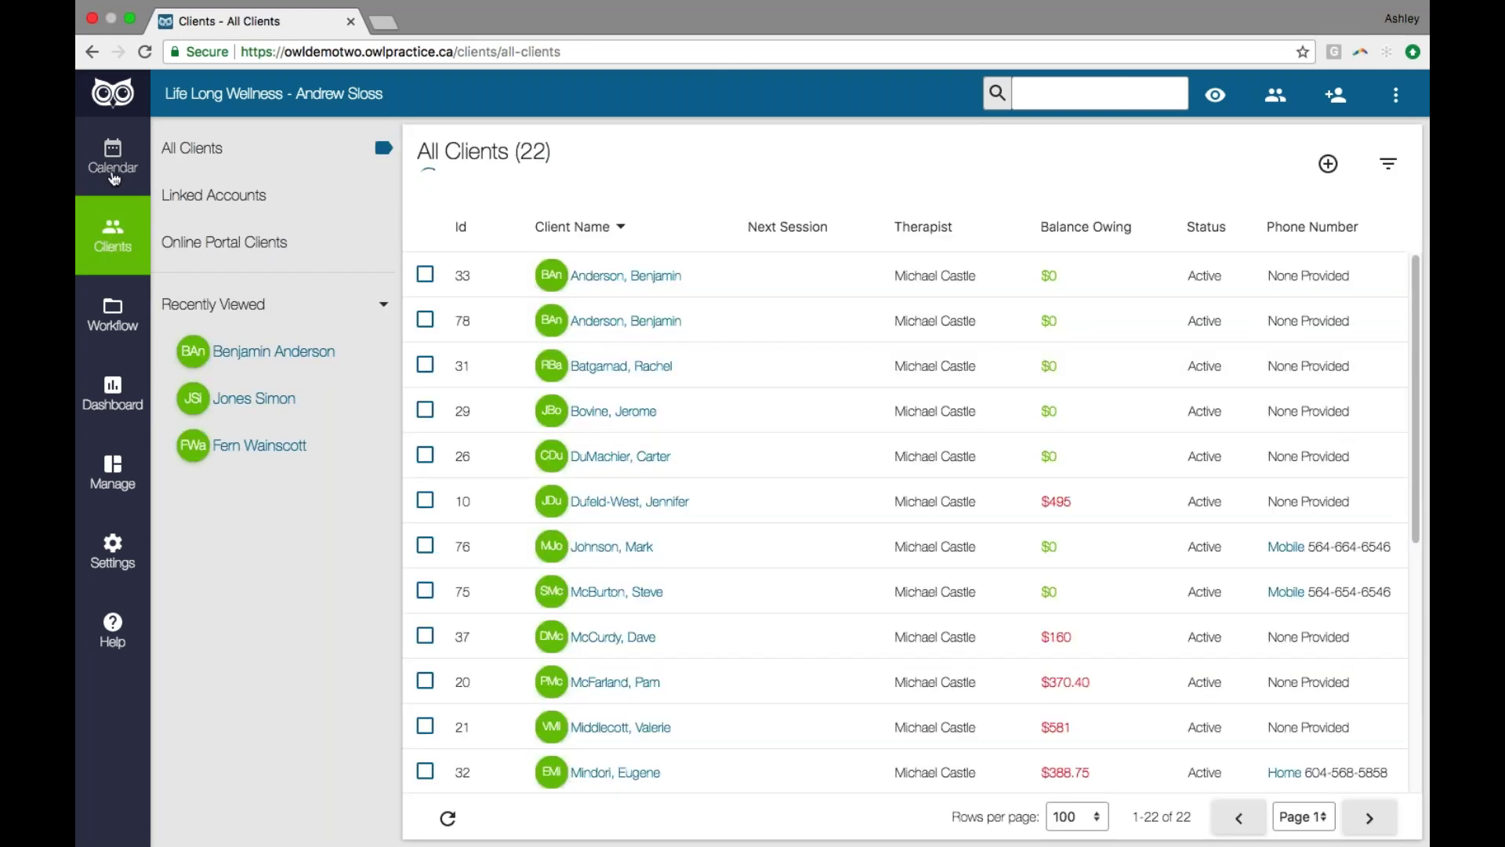
left_click(113, 155)
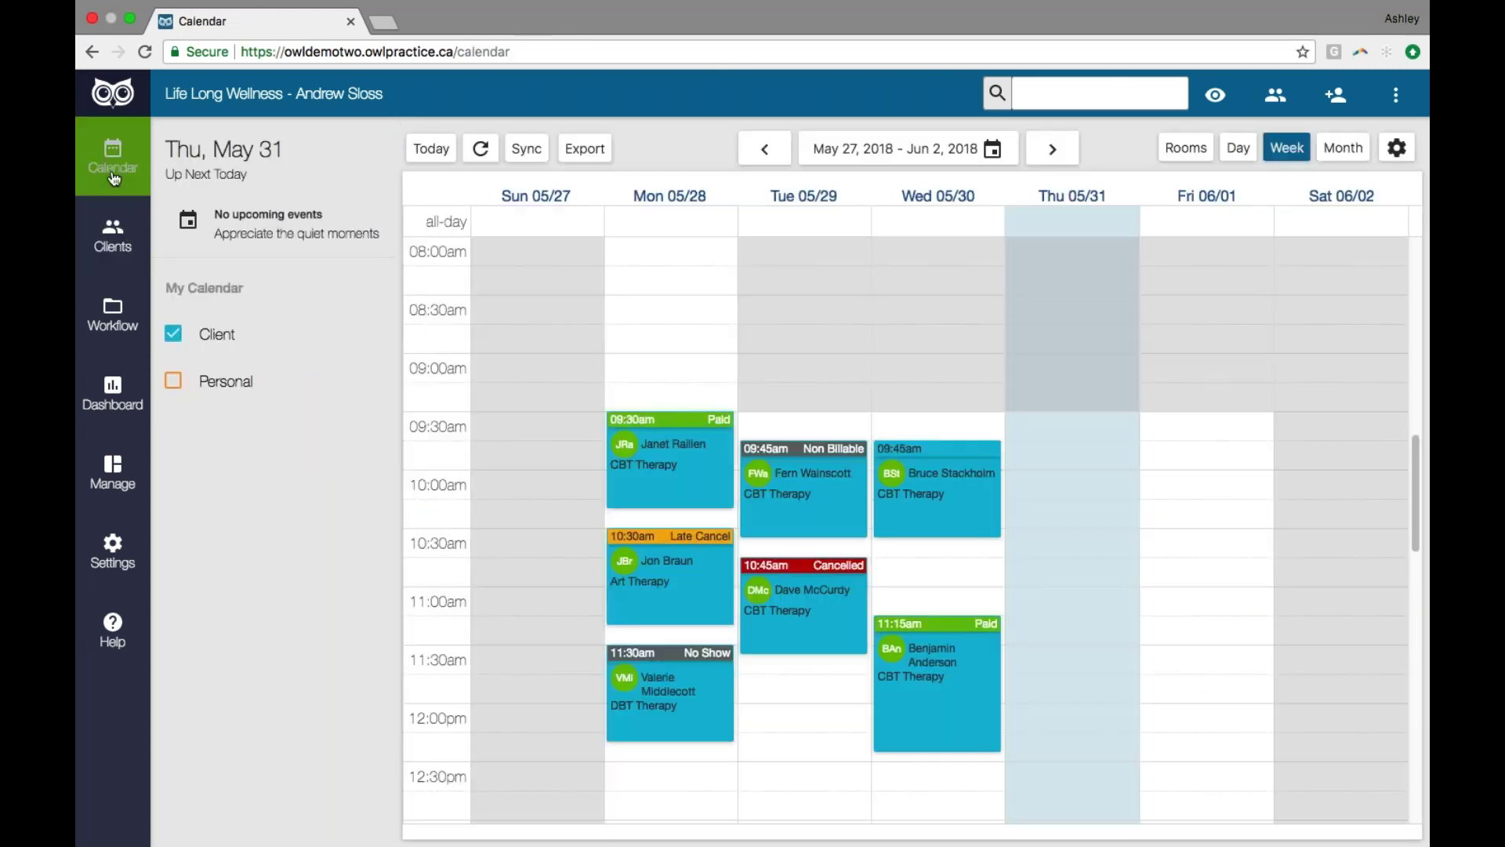
Step: Create a session note from the Wednesday May 30, 11:15am CBT Therapy appointment
left_click(922, 688)
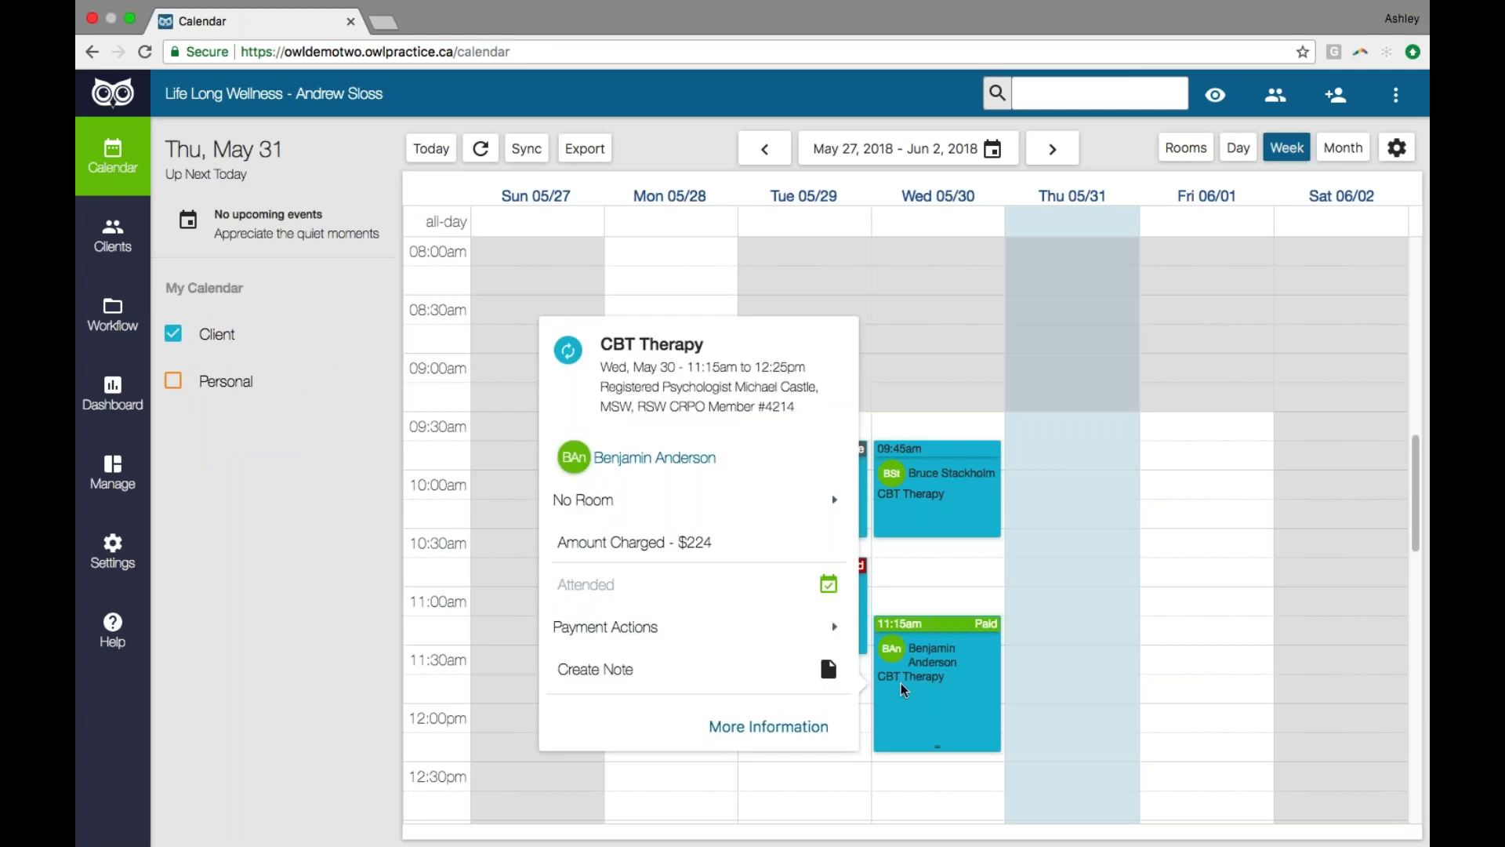
left_click(633, 677)
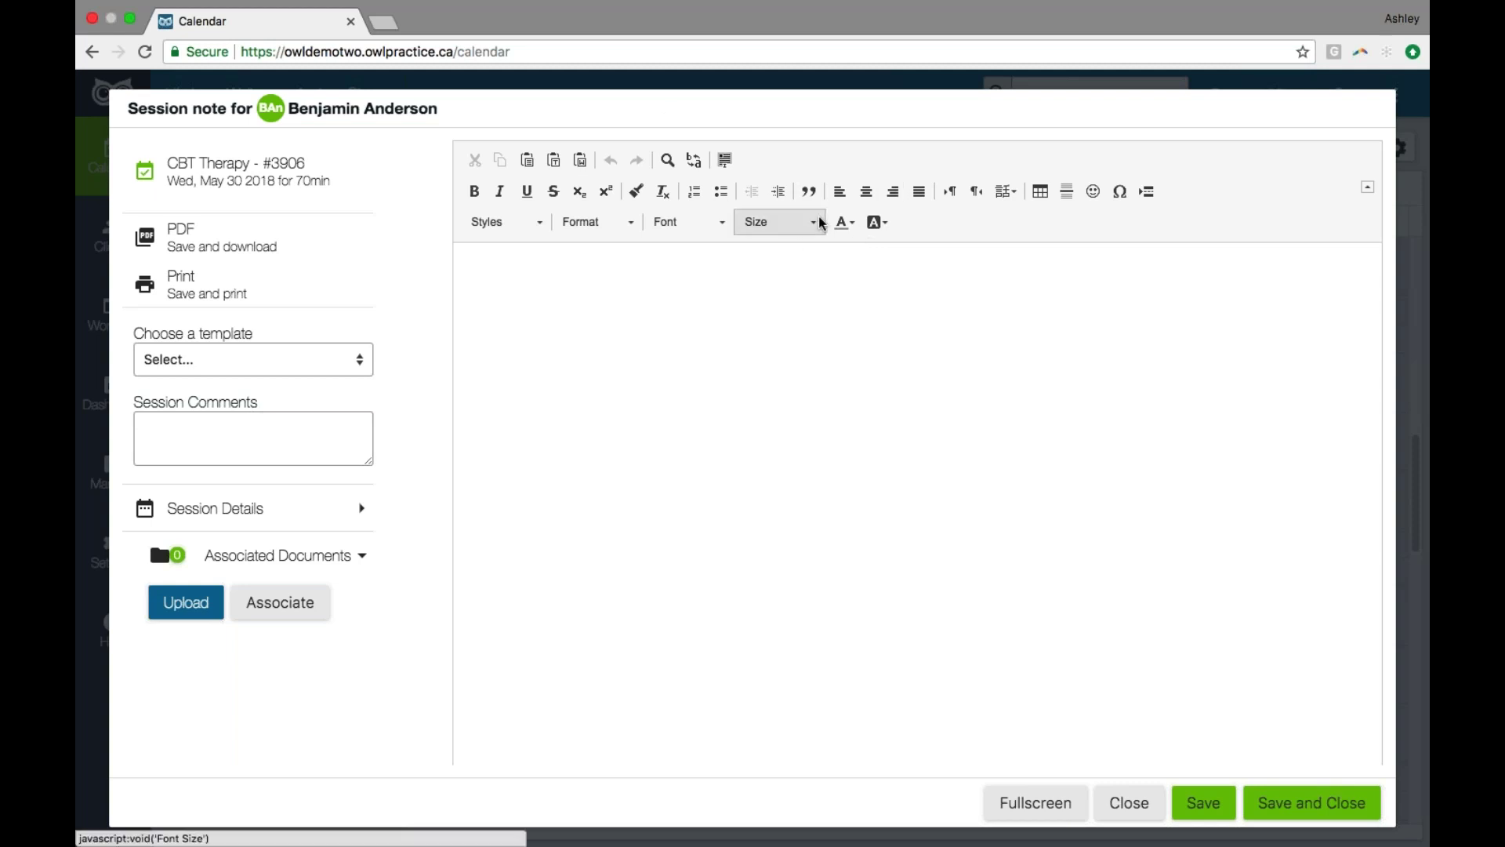
left_click(546, 281)
Step: Write 'typing the contents' in the note and select the Session Note template
type("typi")
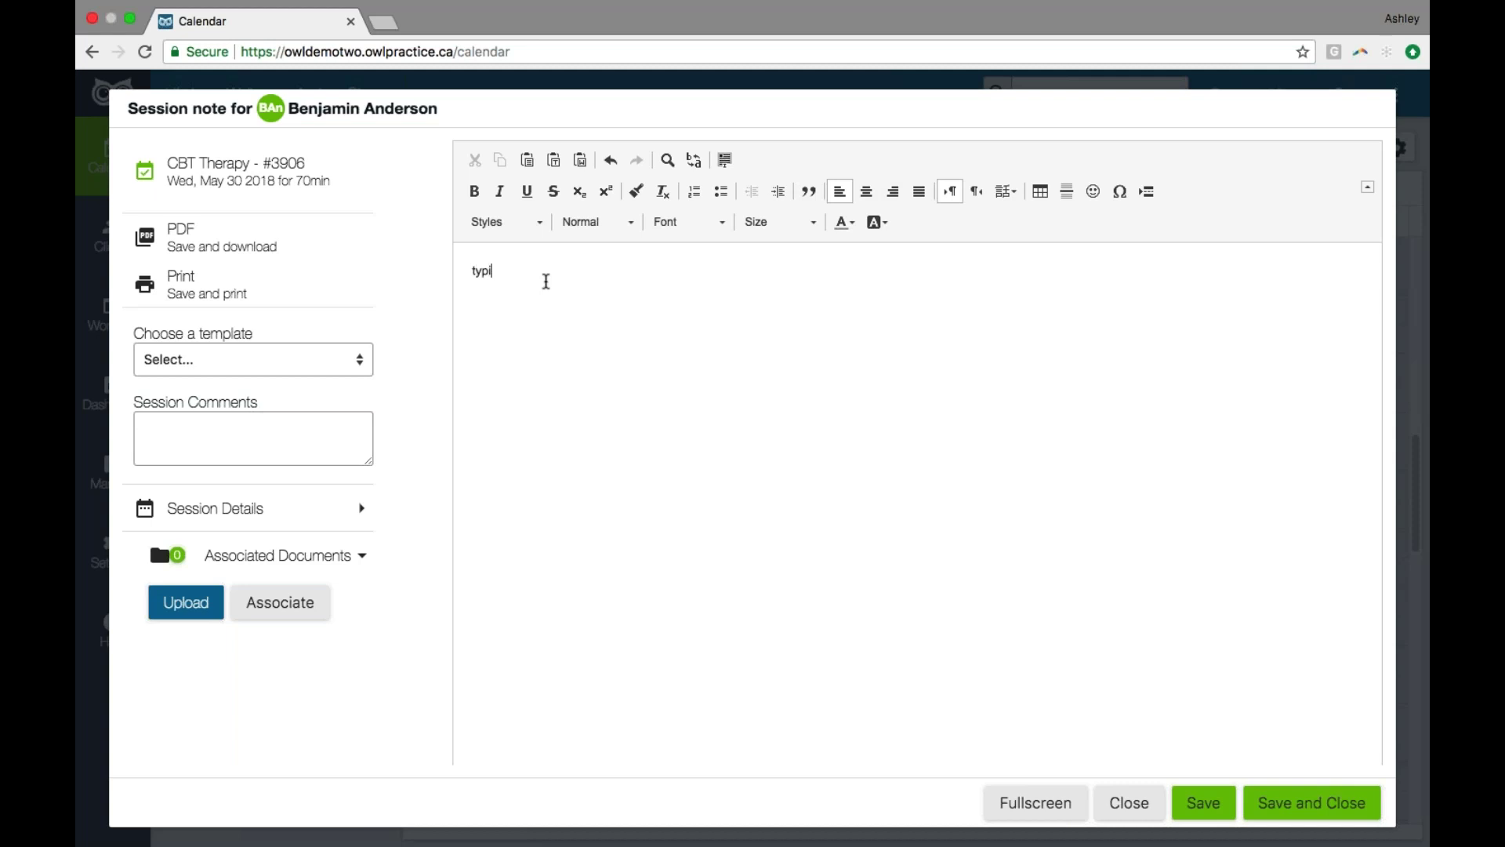
type("ng the contents")
left_click(255, 362)
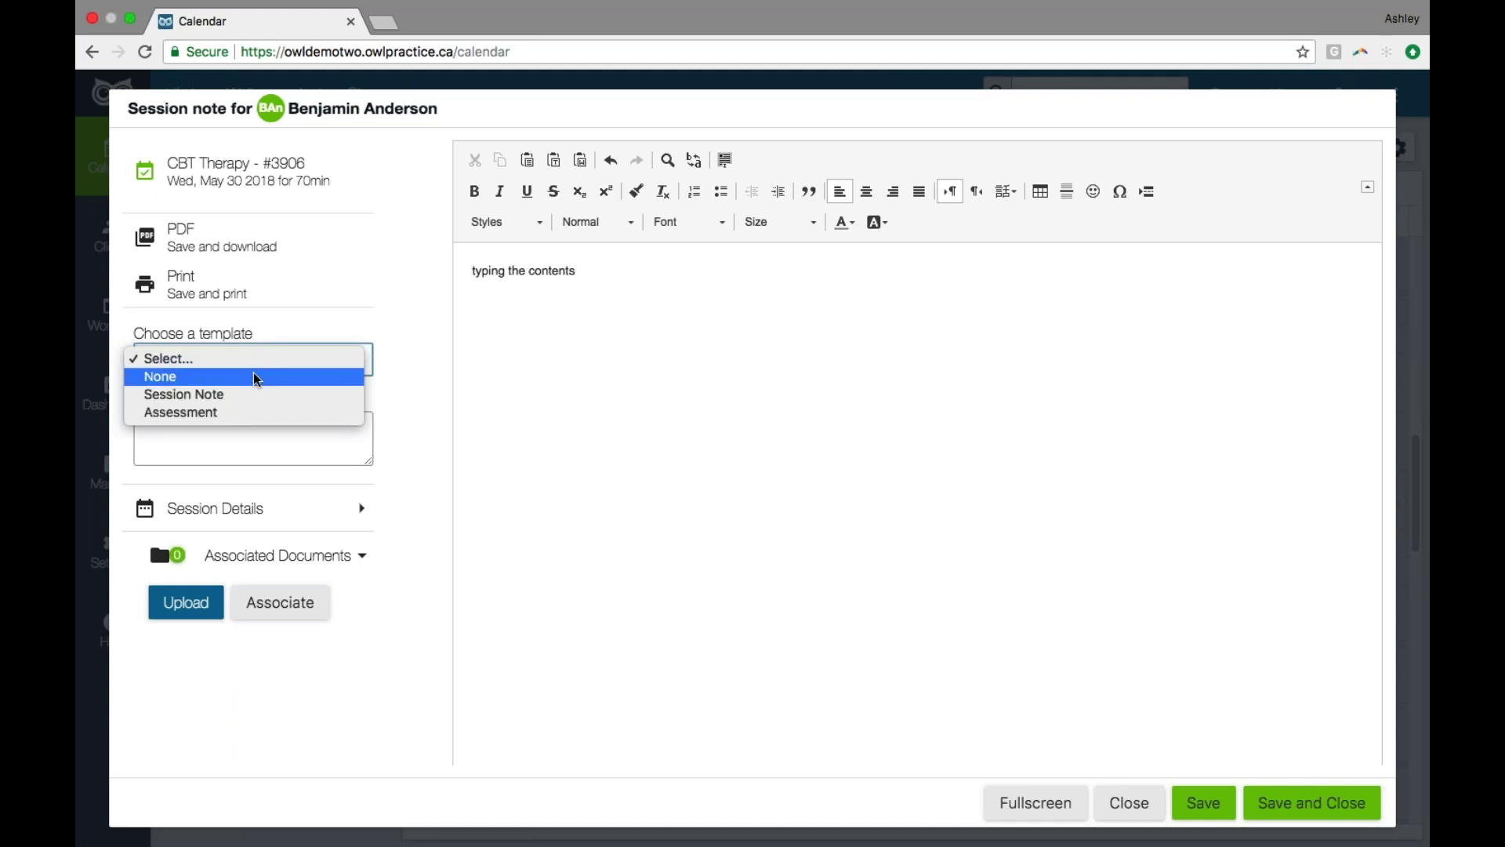
left_click(252, 394)
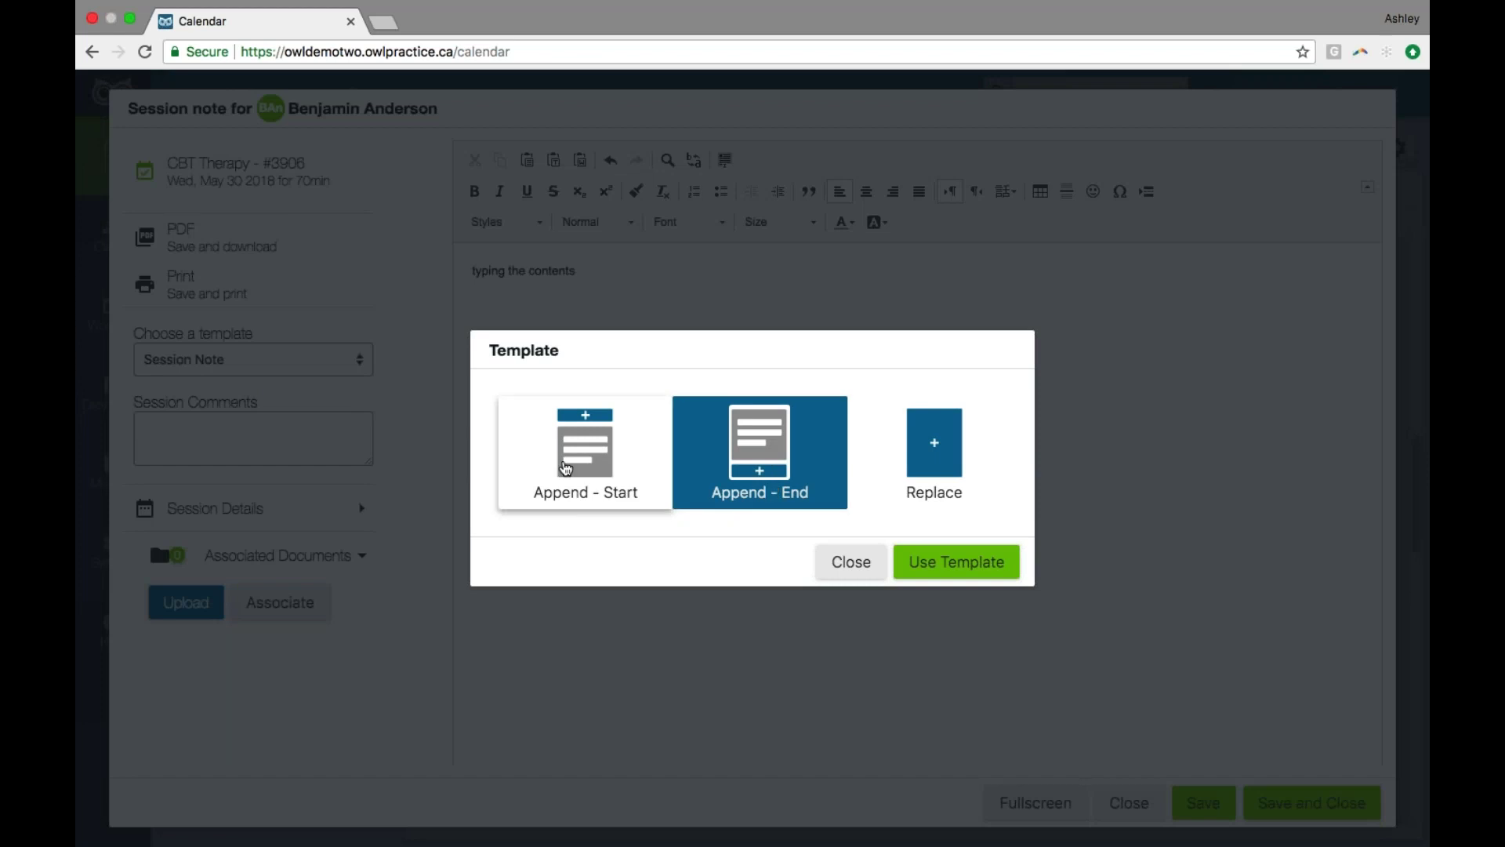
Step: Append the Session Note template headings after the existing note text
left_click(951, 564)
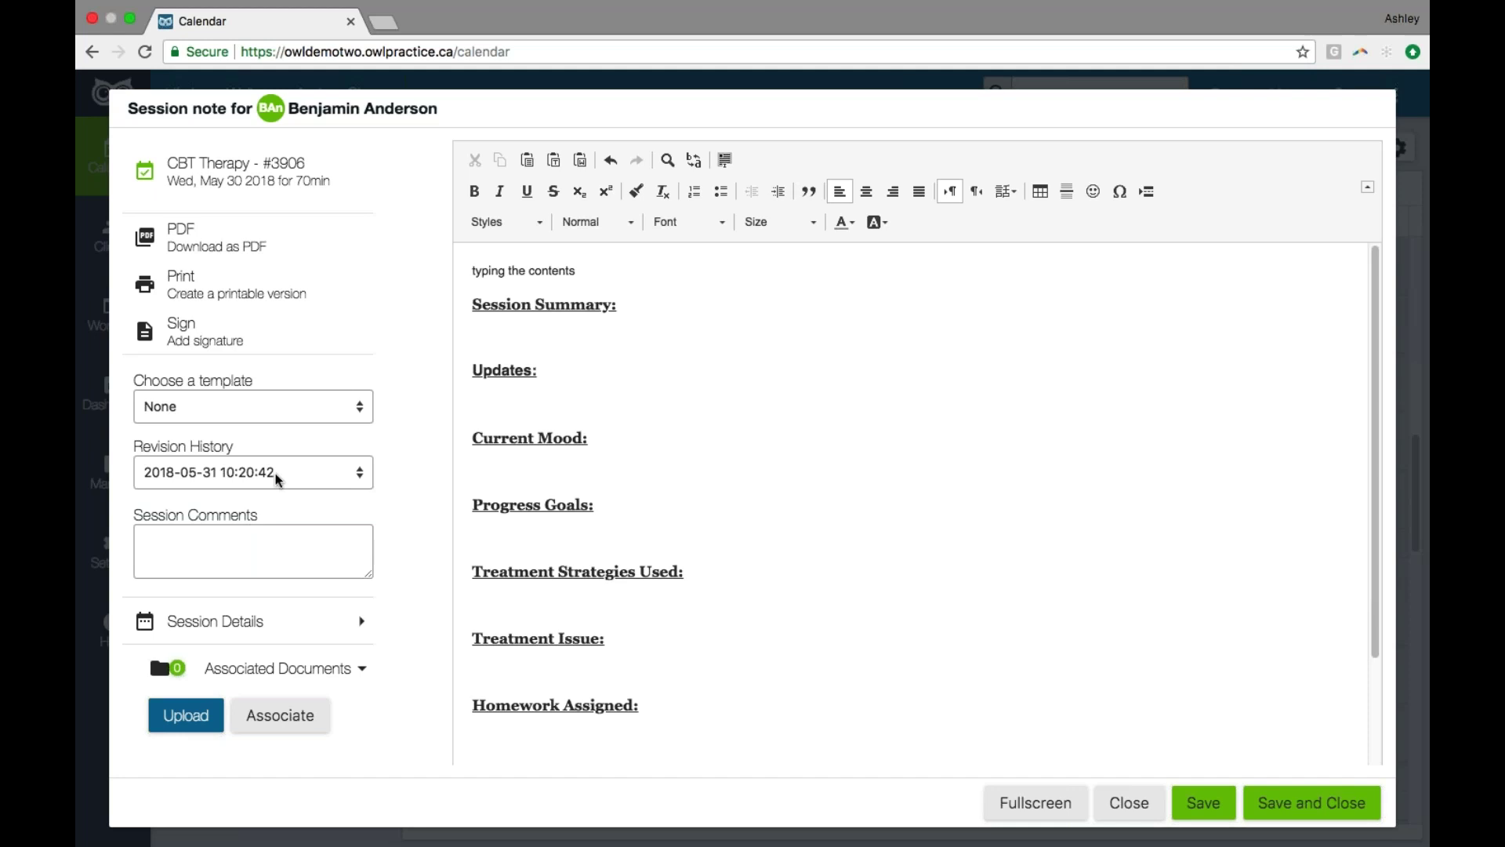
left_click(1201, 808)
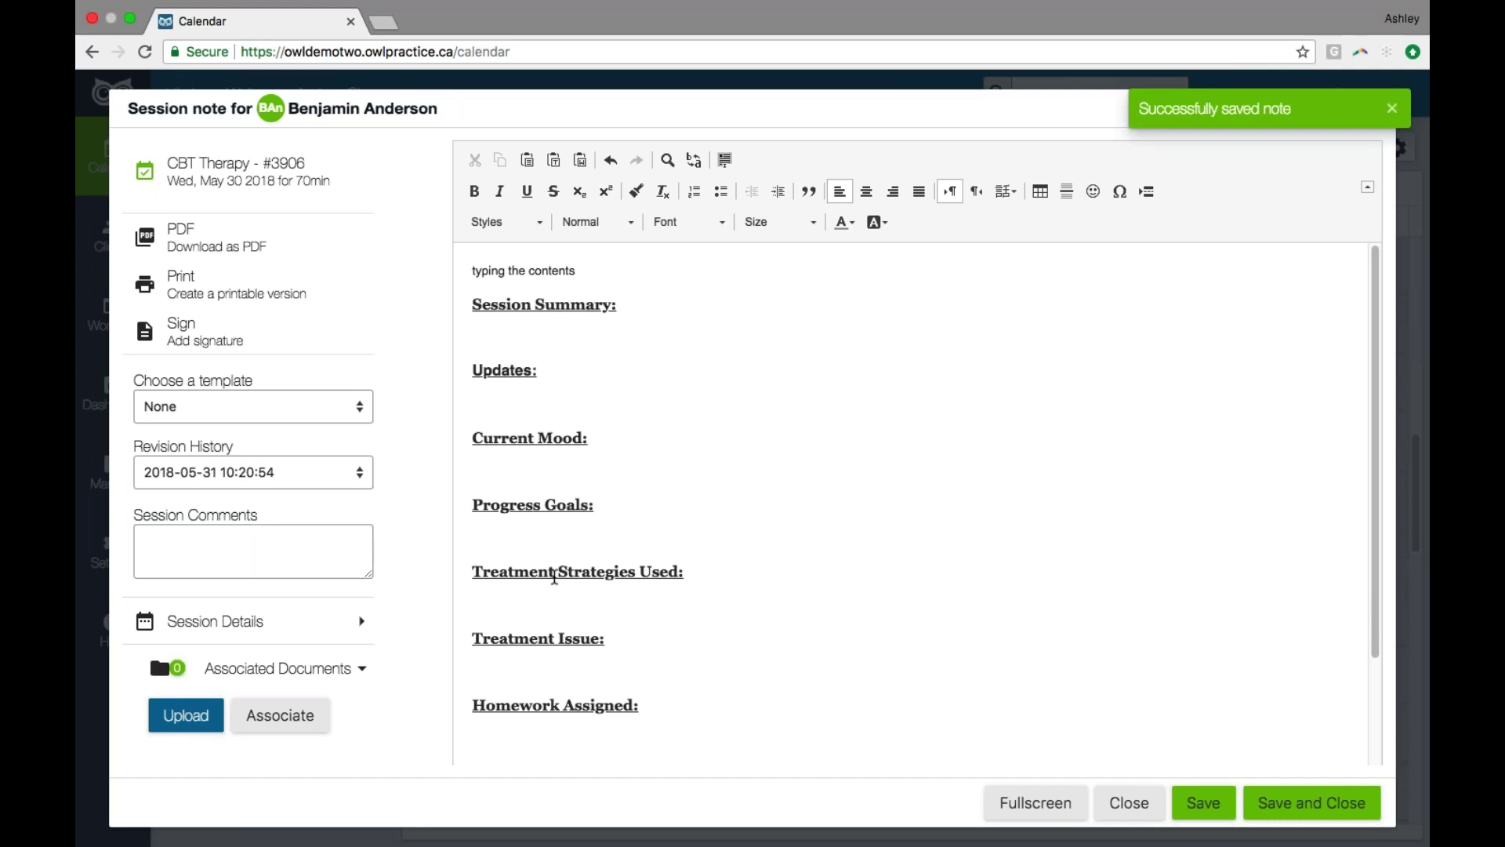
left_click(252, 471)
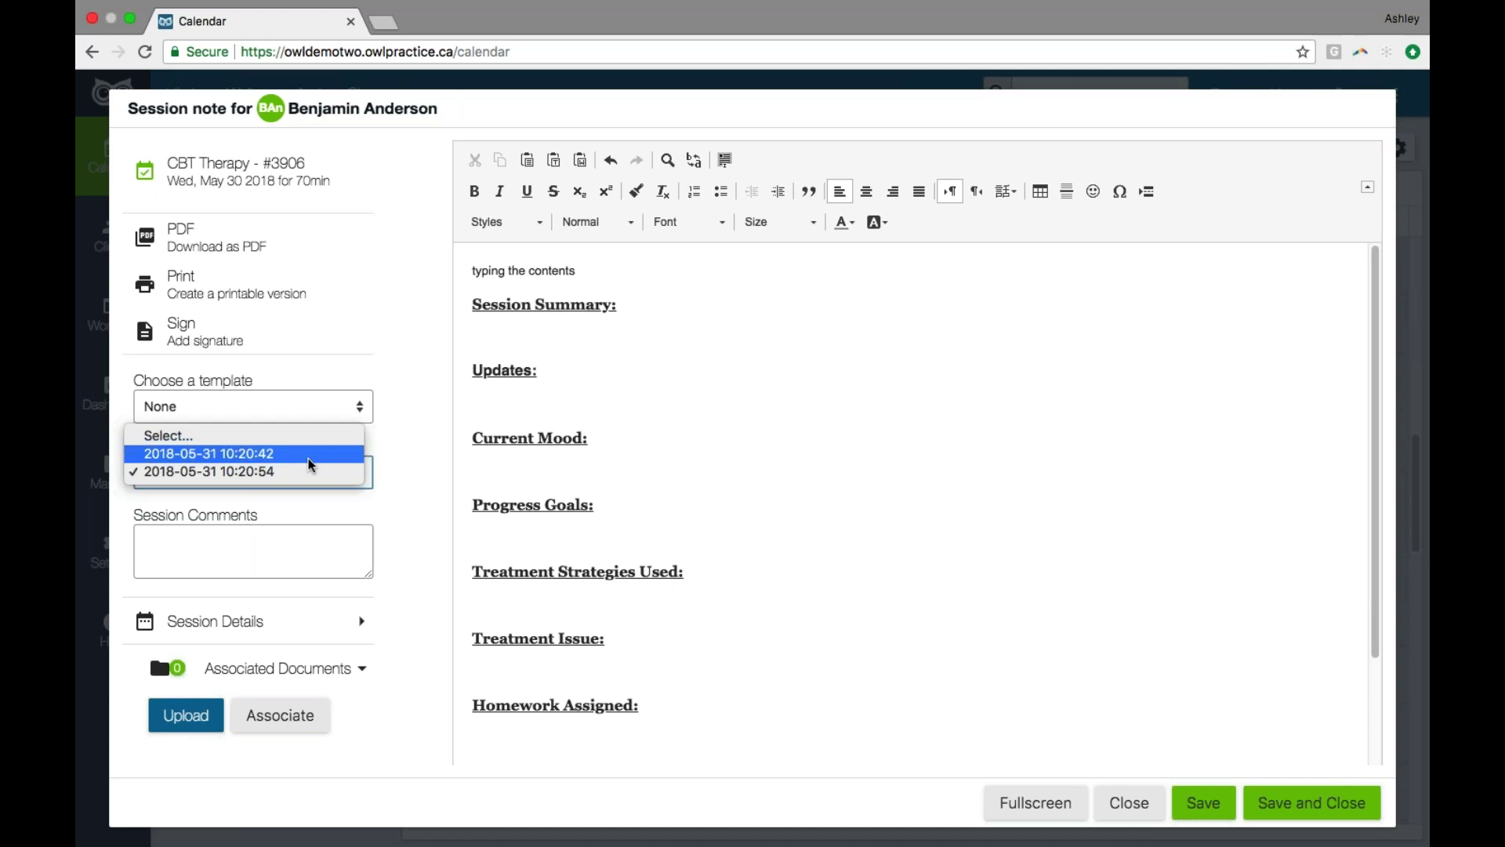
left_click(399, 471)
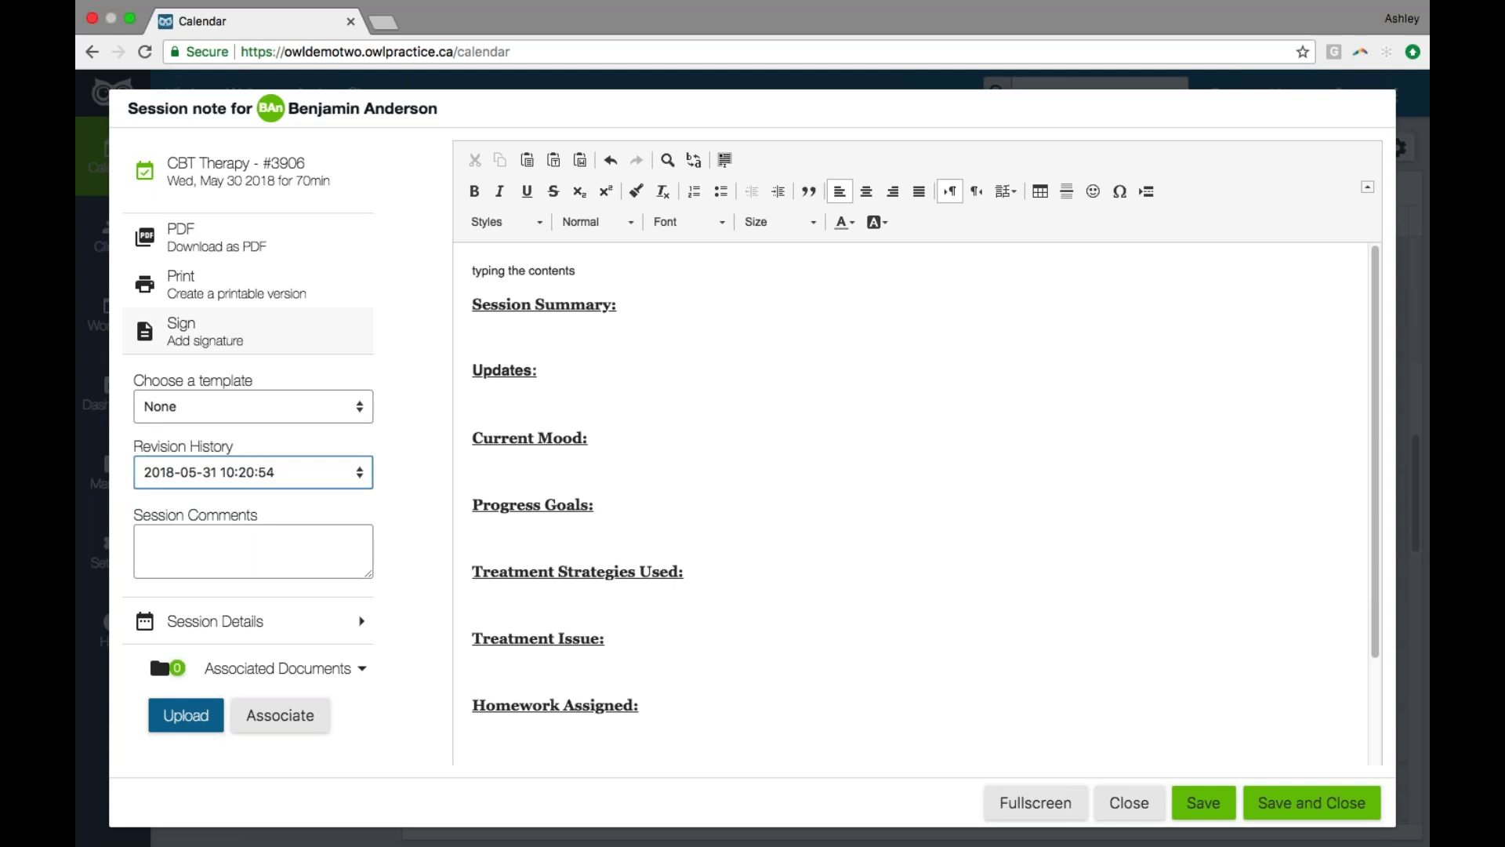
Step: Sign the note, view the May 31 2018 10:21 am signature, then un-sign it
left_click(201, 330)
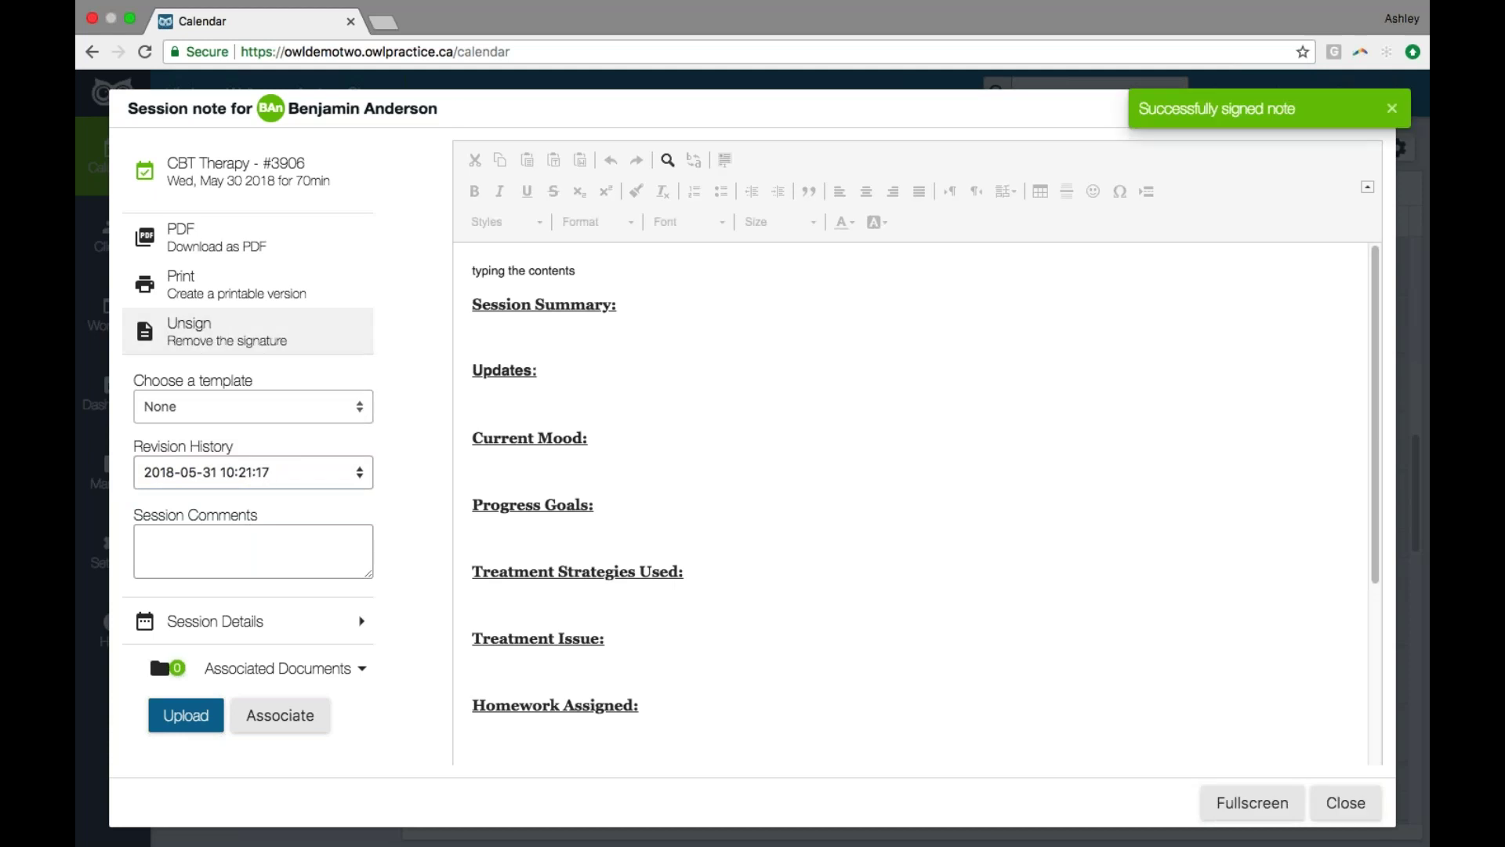
left_click_drag(1374, 410, 1356, 645)
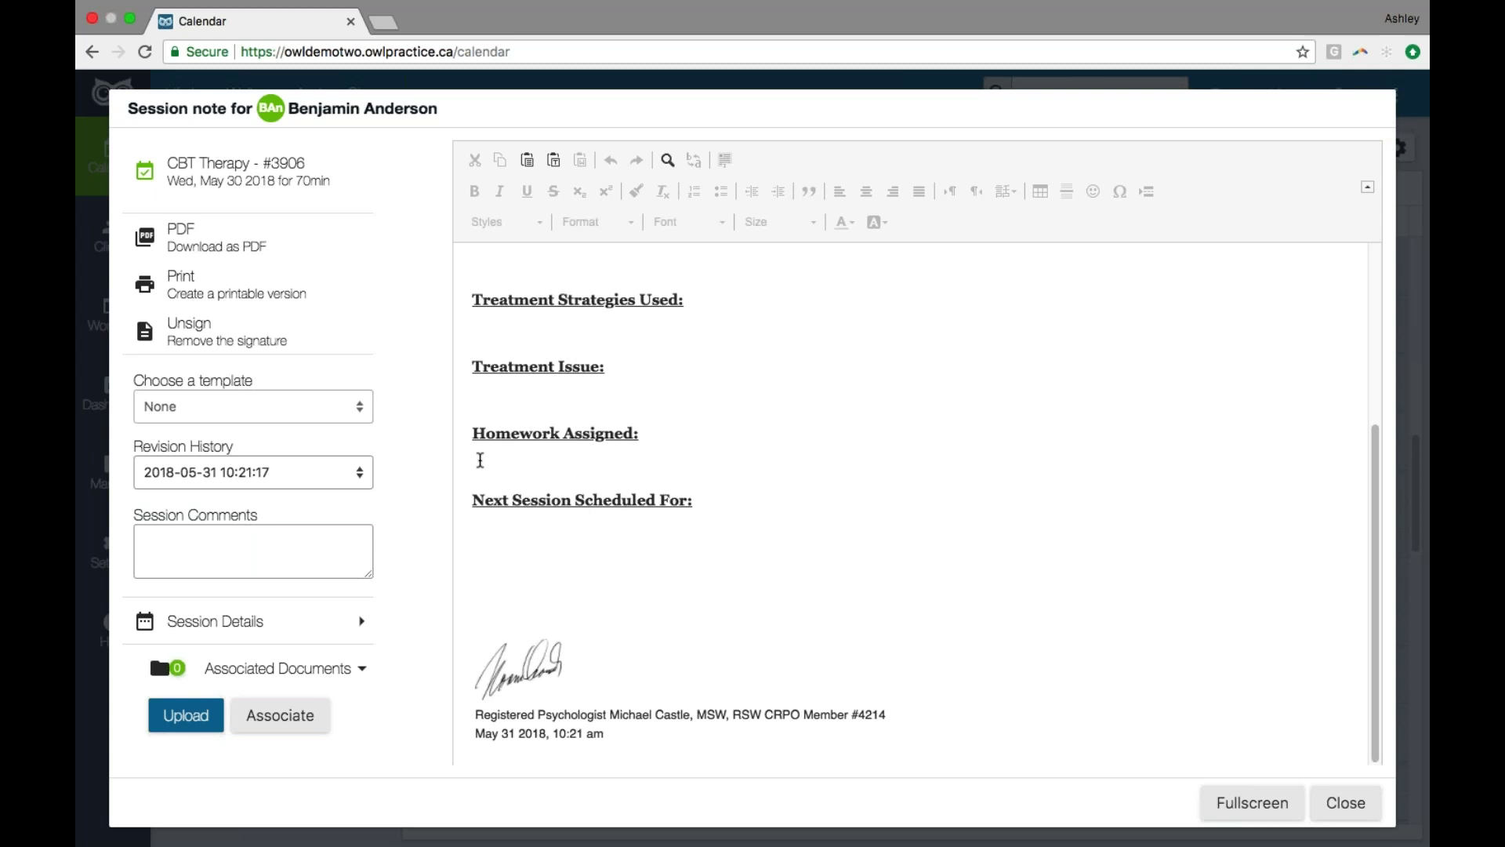
left_click(208, 333)
Step: Unsign the note, add 'note up again' under Treatment Strategies Used, save, and re-sign it
left_click(205, 335)
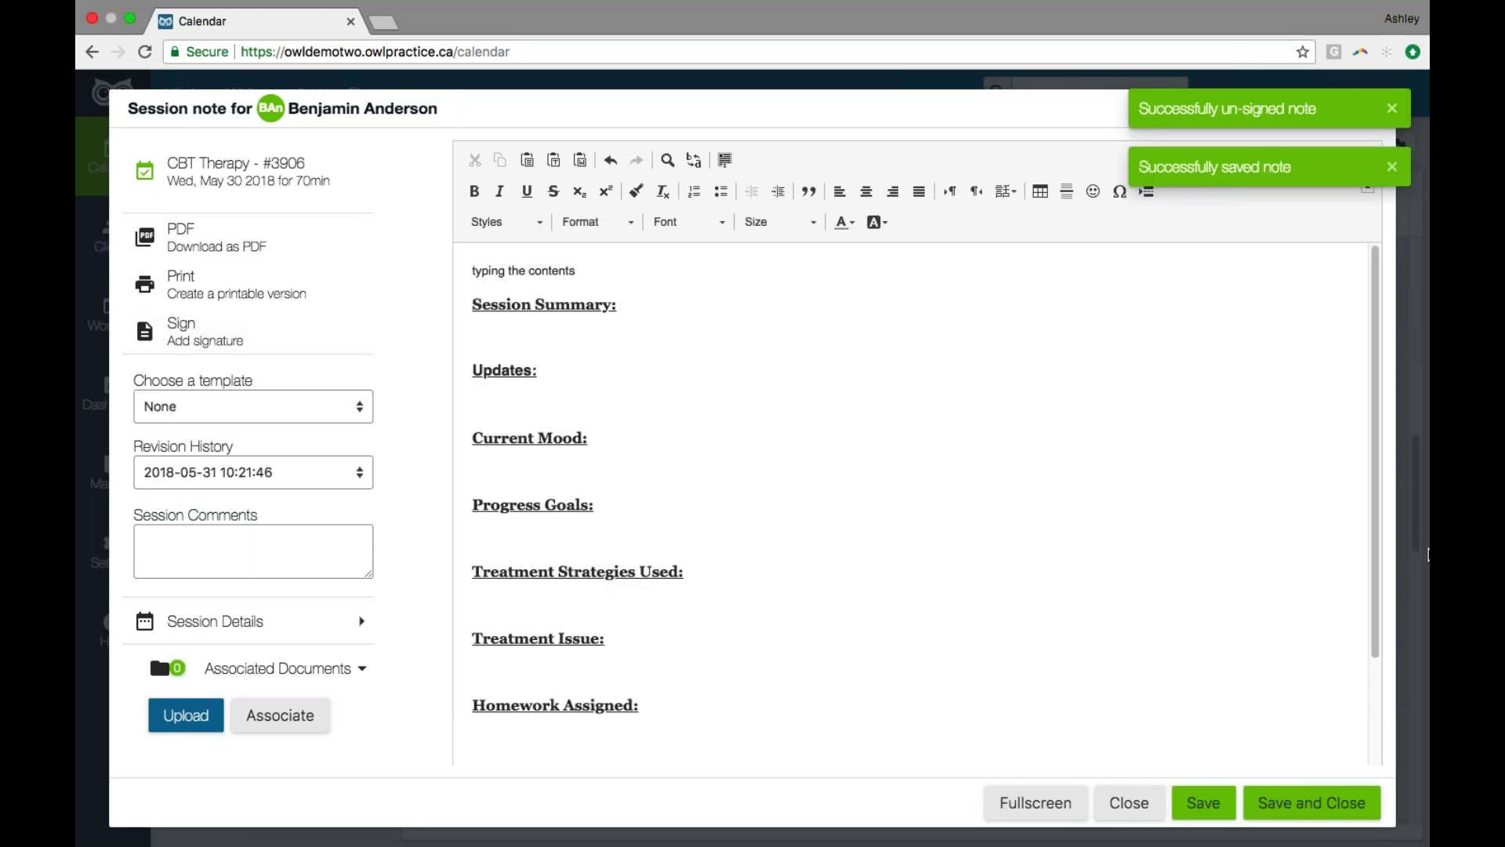
left_click(513, 602)
type("note updagain")
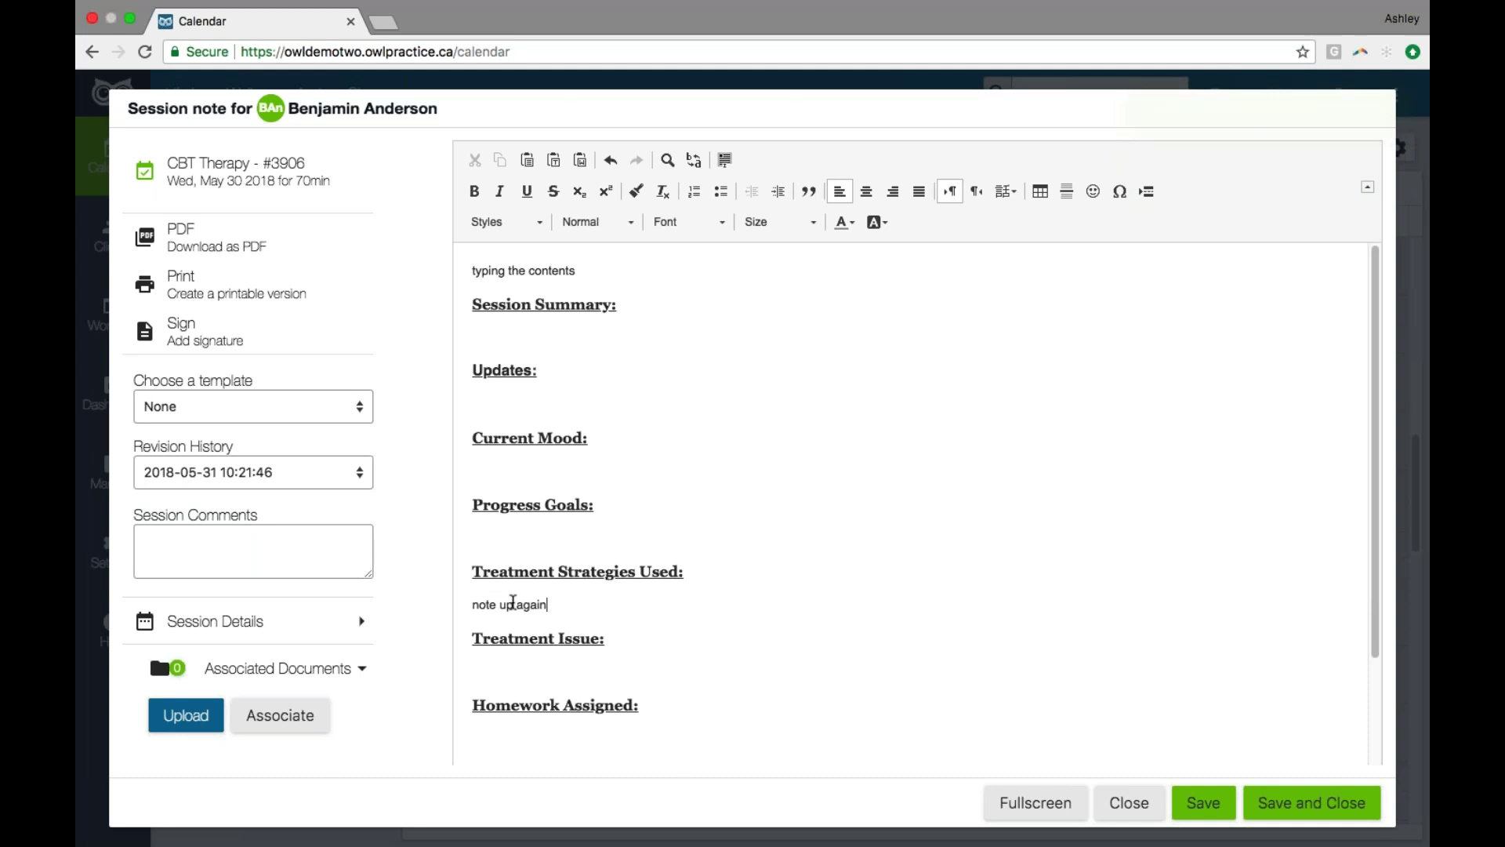
left_click(1204, 803)
left_click(221, 342)
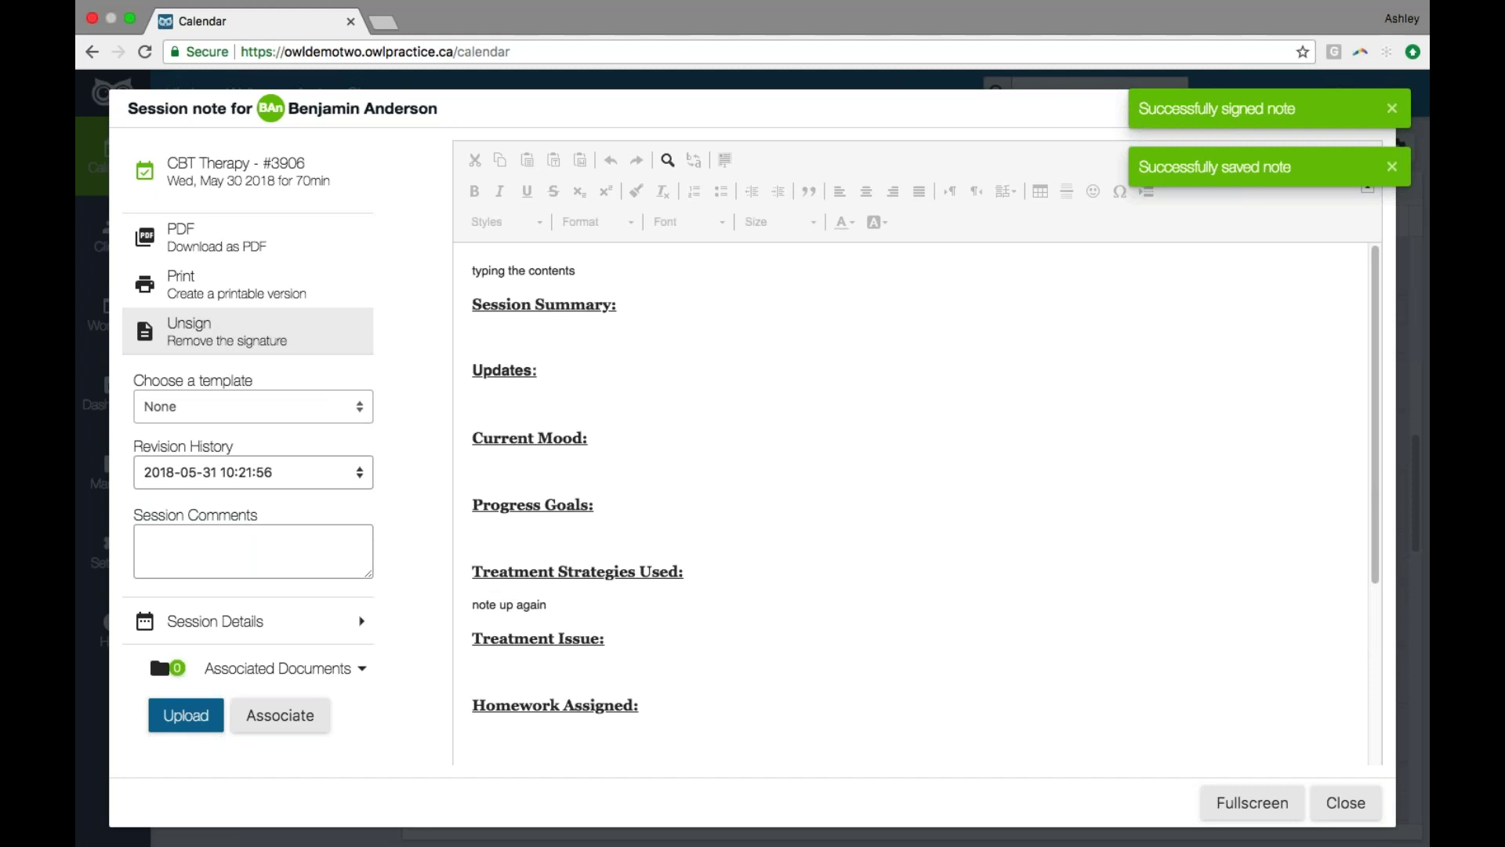
left_click_drag(1376, 423, 1364, 662)
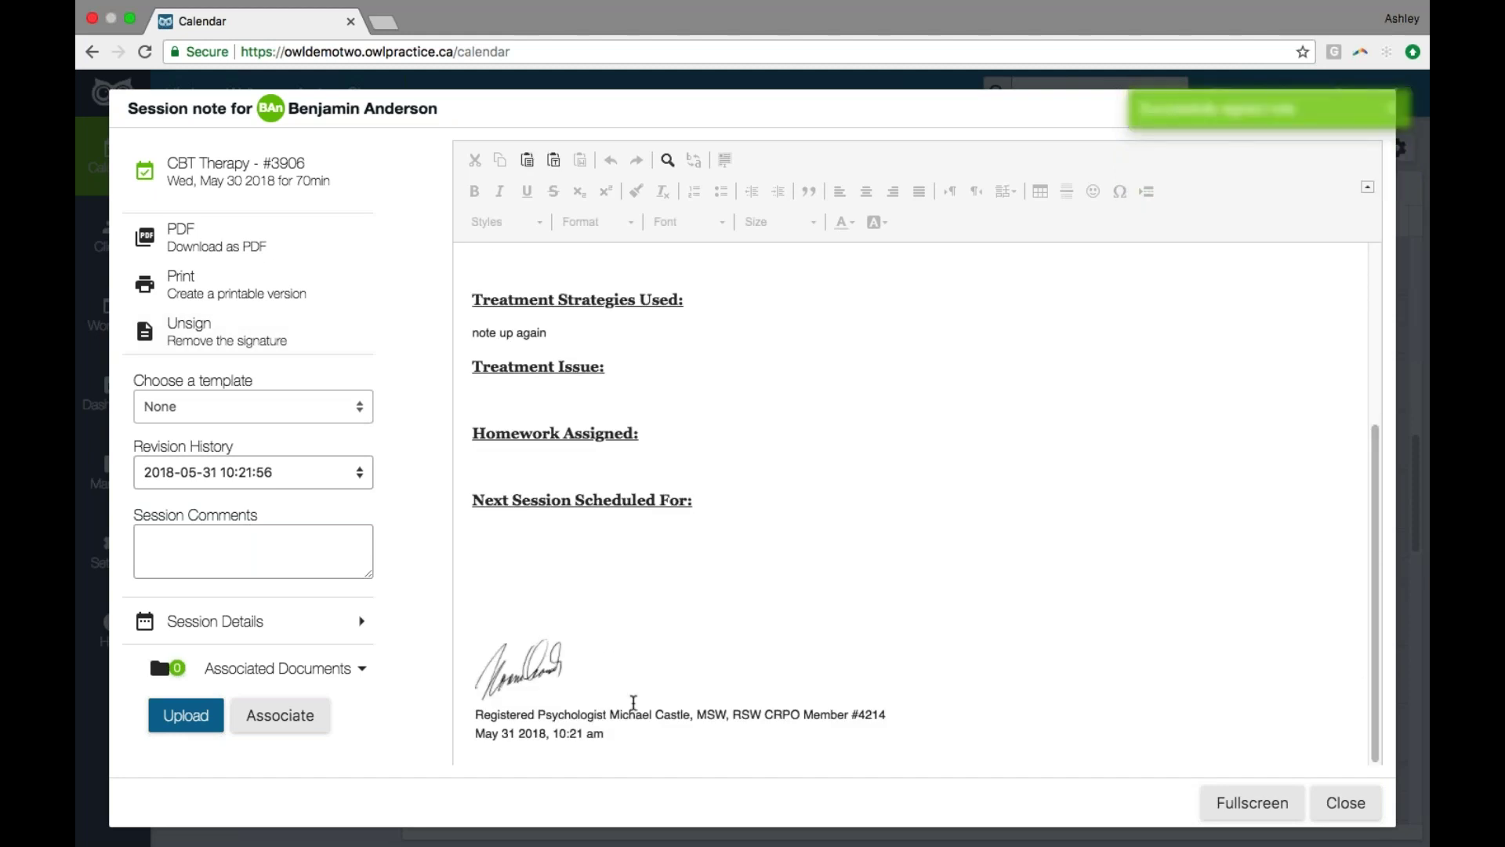